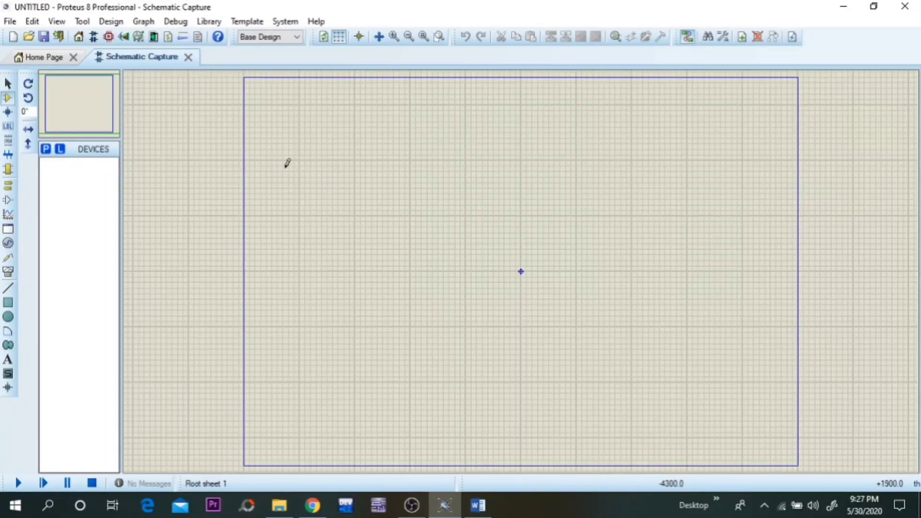
# - Find the 7408 two-input AND gate from the 74STD library and add it to the project's device list
pyautogui.click(46, 149)
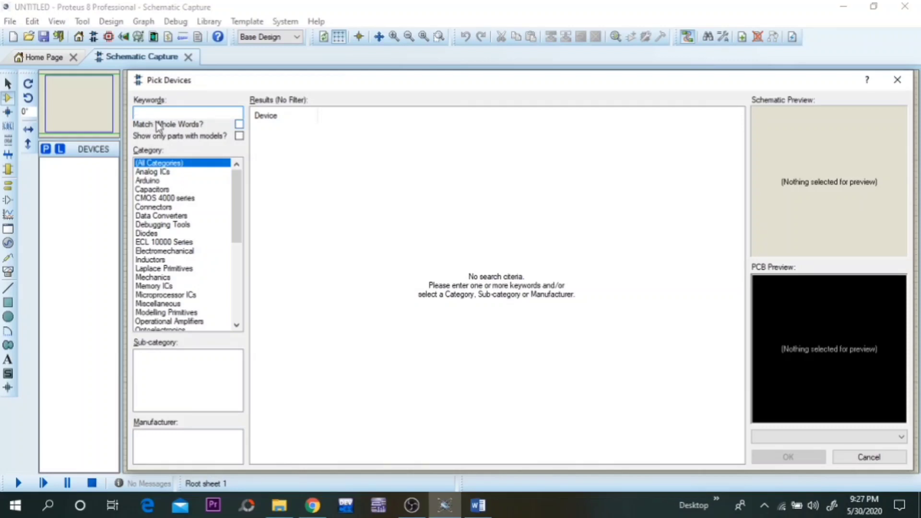
pyautogui.write('7')
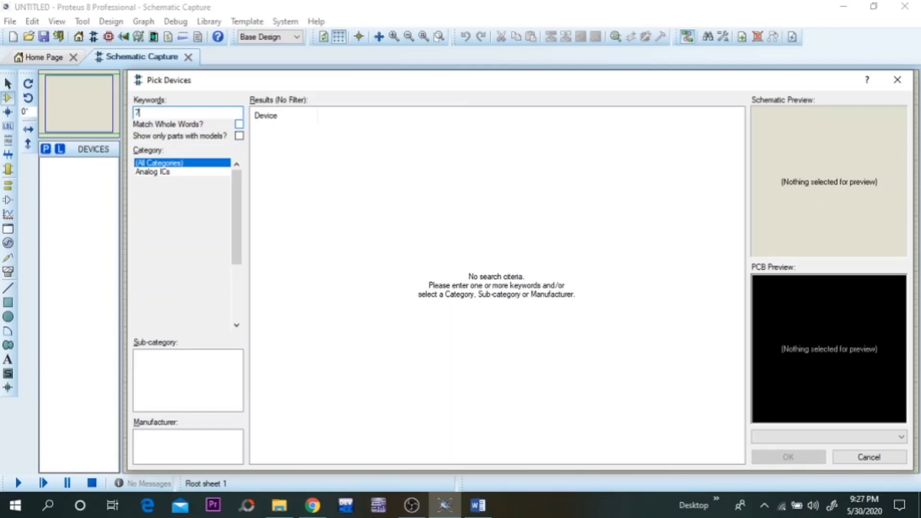
pyautogui.write('408')
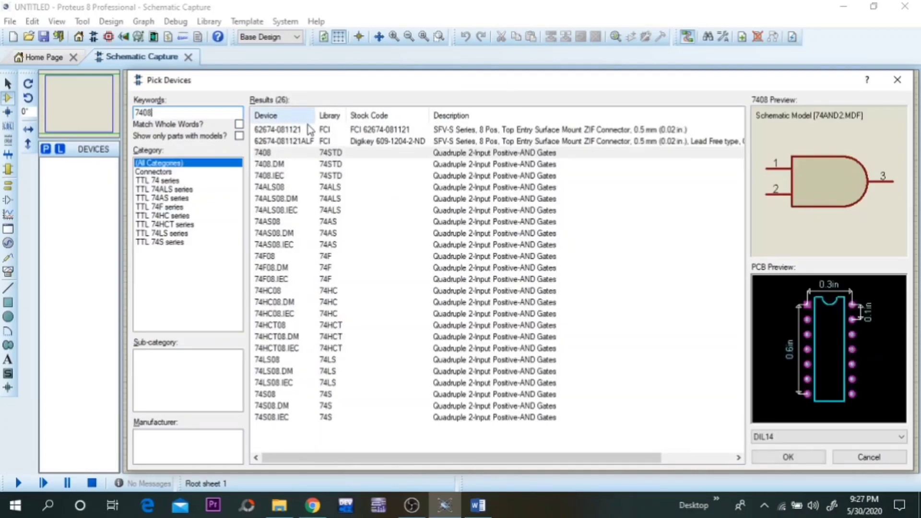
pyautogui.click(287, 153)
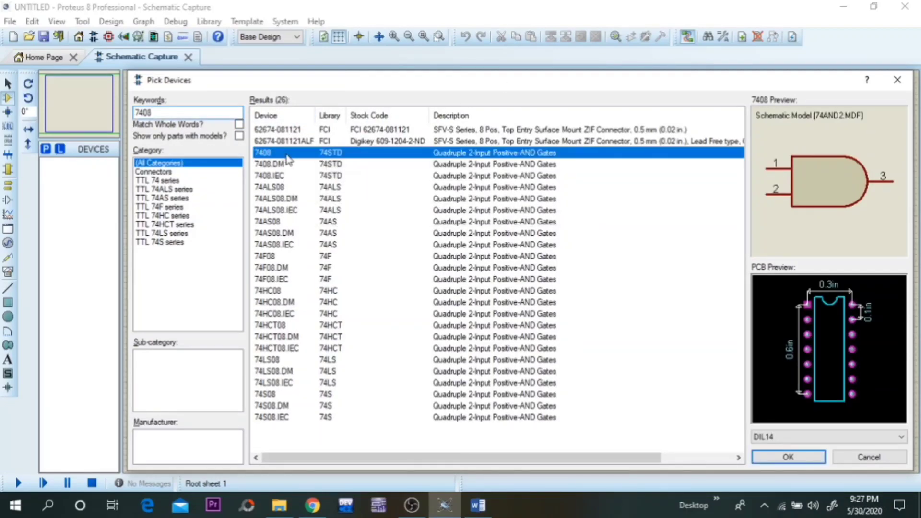
pyautogui.doubleClick(288, 158)
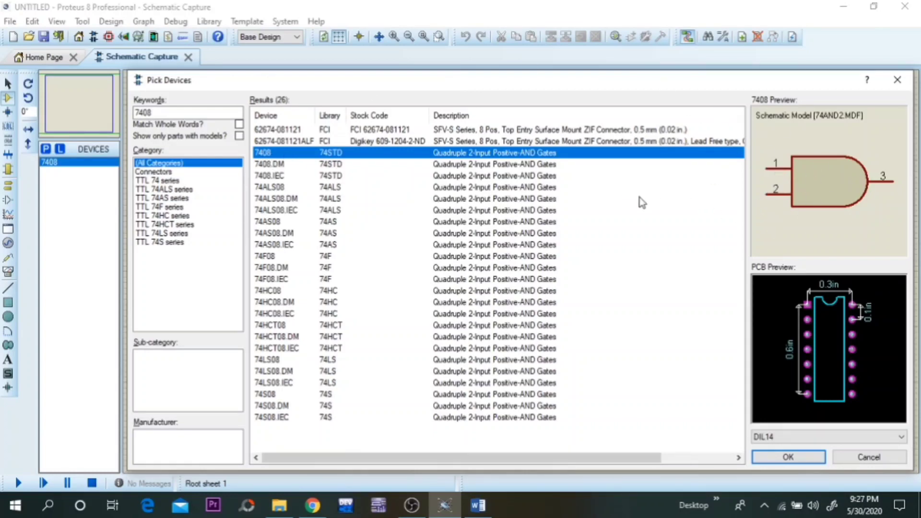
# - Find the 74LS86 two-input exclusive-OR gate, add it to the device list and close the device picker
pyautogui.doubleClick(169, 116)
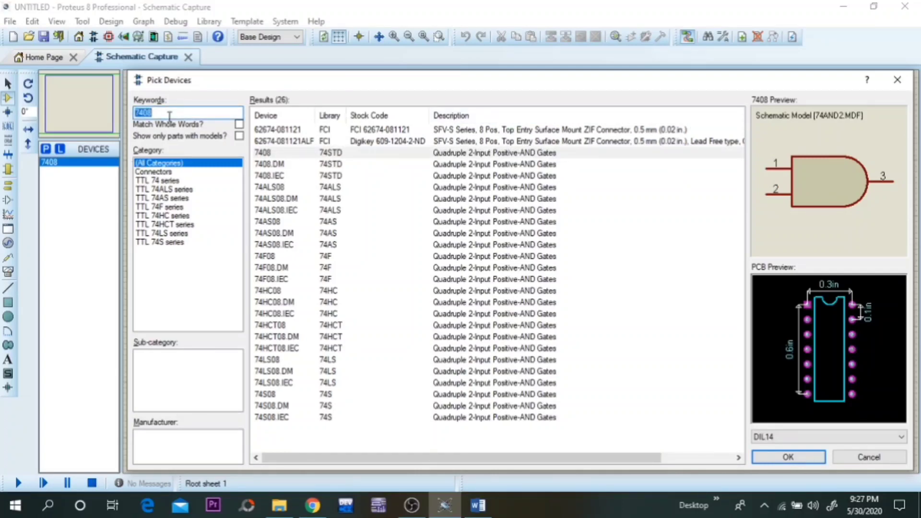
pyautogui.write('7')
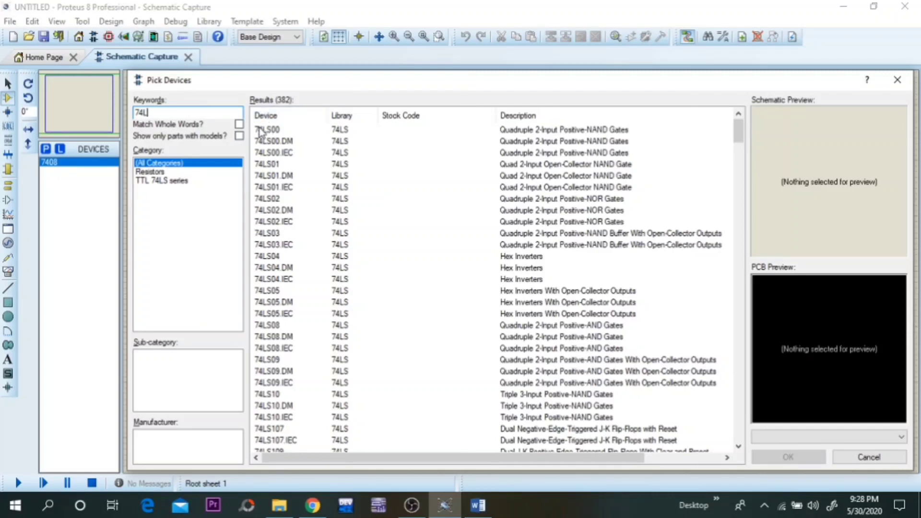
pyautogui.write('S')
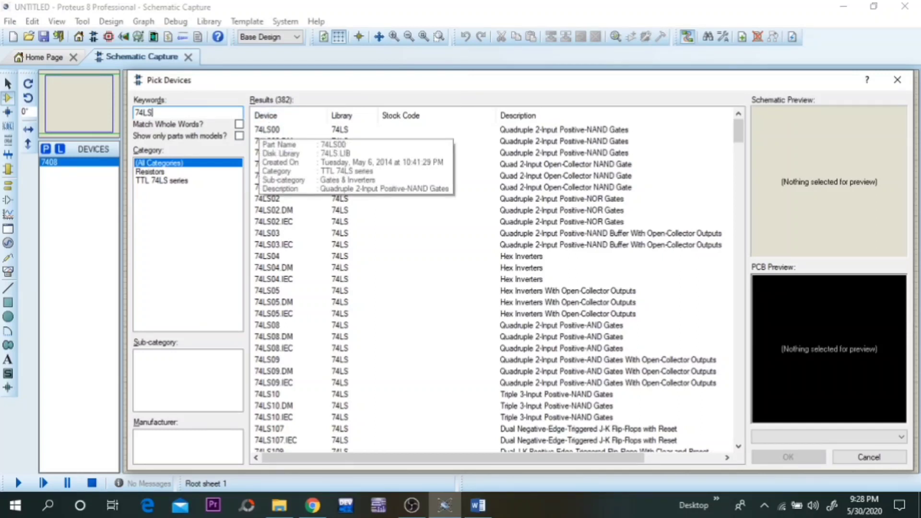
pyautogui.write('86')
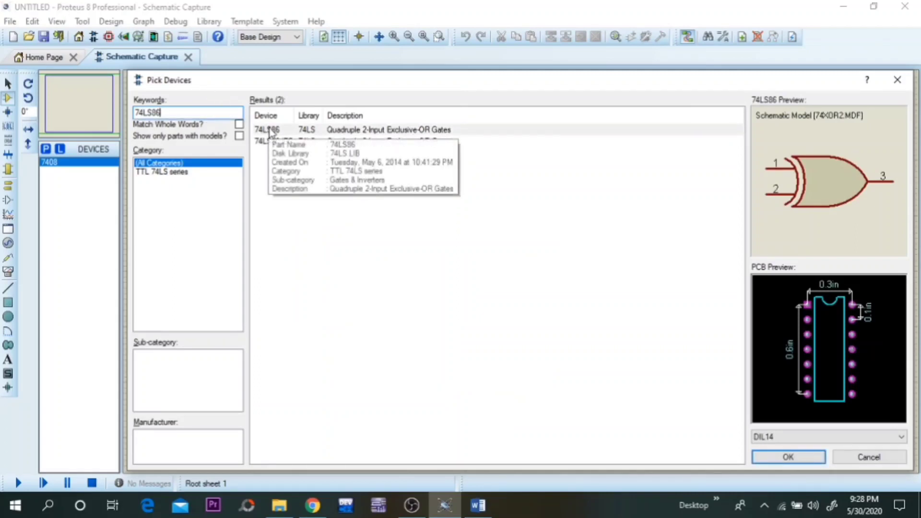
pyautogui.click(272, 131)
pyautogui.click(277, 143)
pyautogui.click(274, 132)
pyautogui.doubleClick(276, 135)
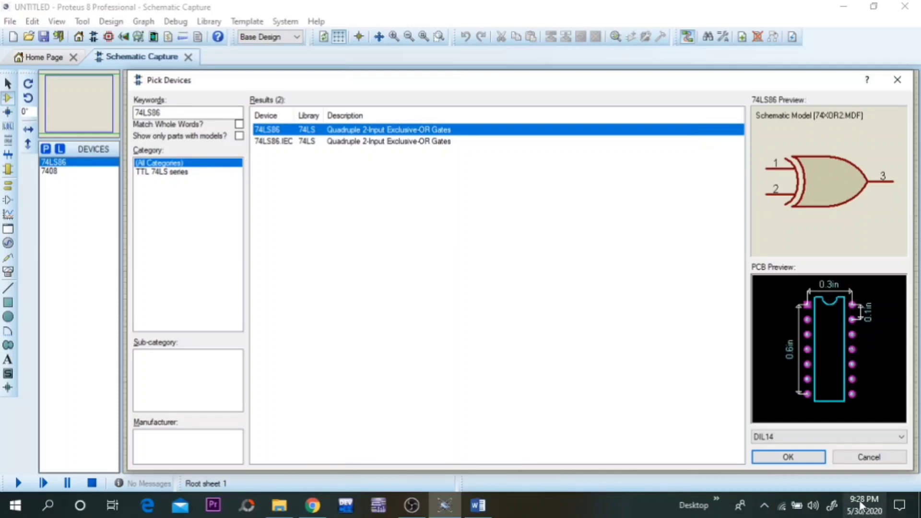
pyautogui.click(799, 460)
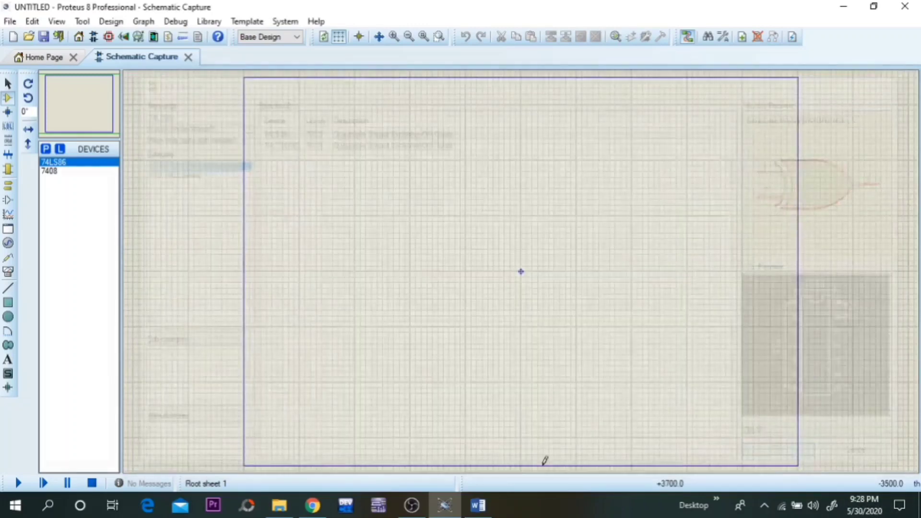
# - Search the parts library for Logicprobe and add LOGICPROBE (BIG) to the device list
pyautogui.click(45, 149)
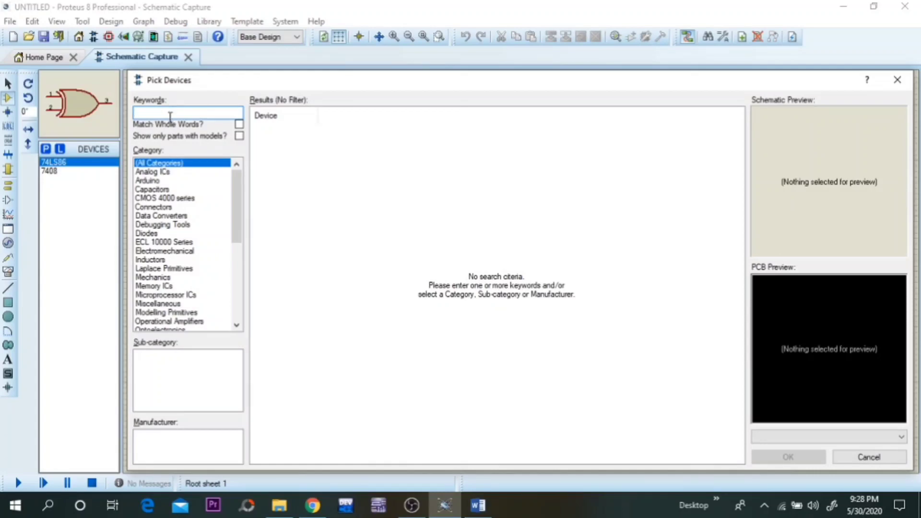
pyautogui.write('Logicprobe')
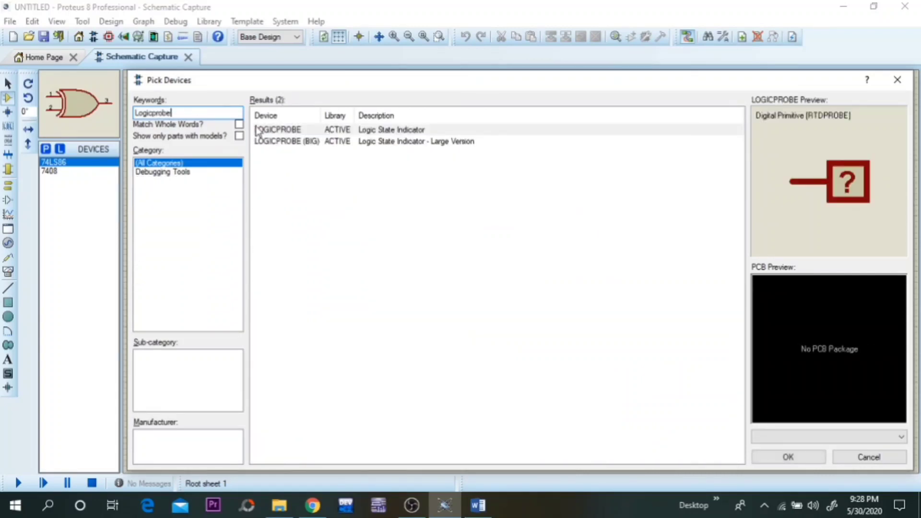
pyautogui.click(298, 134)
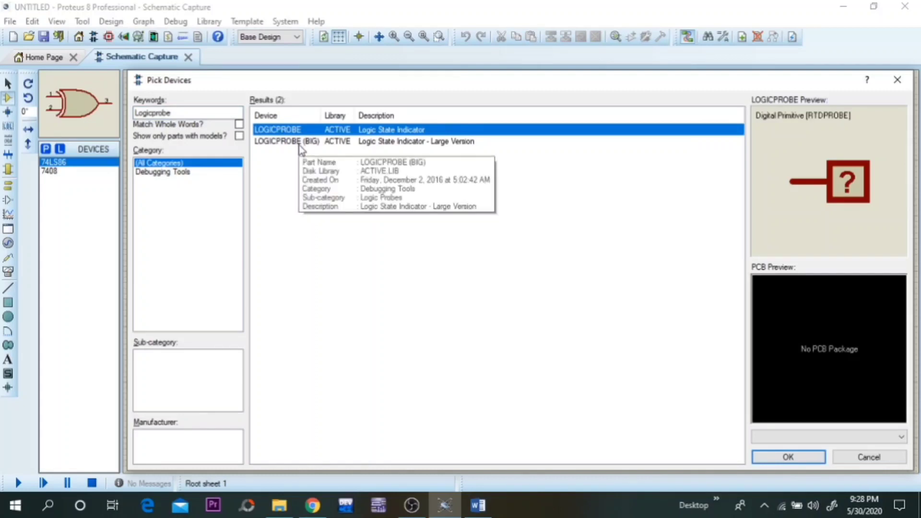
pyautogui.click(300, 141)
pyautogui.click(298, 130)
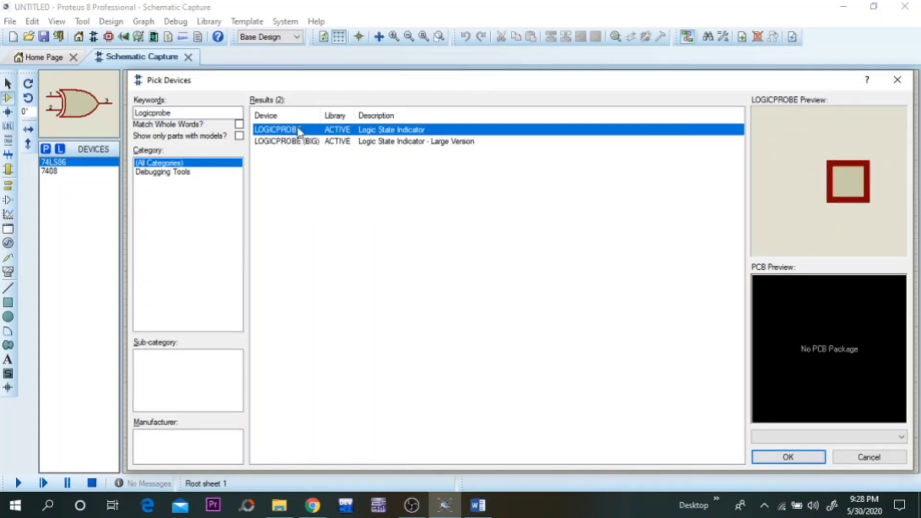
pyautogui.click(300, 139)
pyautogui.click(300, 133)
pyautogui.click(301, 142)
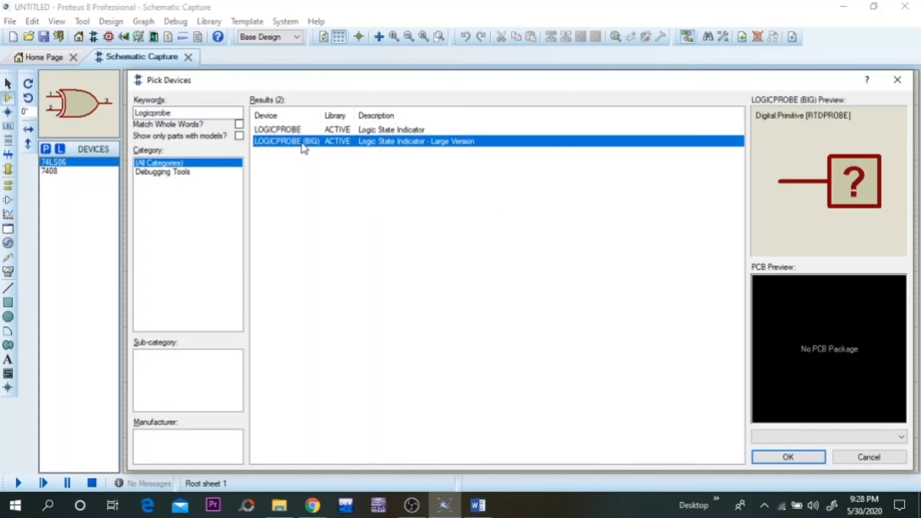
pyautogui.doubleClick(302, 144)
# - Search for logicstate, add the LOGICSTATE source to the device list and close the device picker
pyautogui.doubleClick(187, 113)
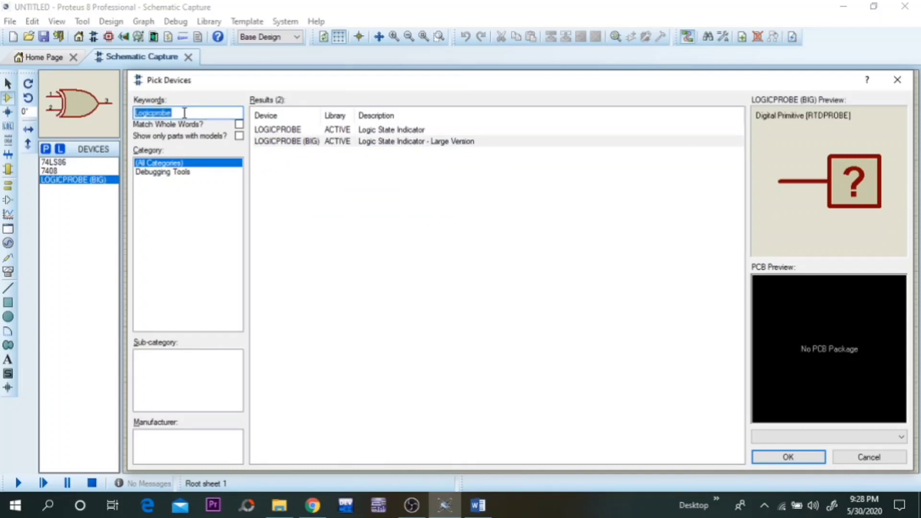
pyautogui.write('logic')
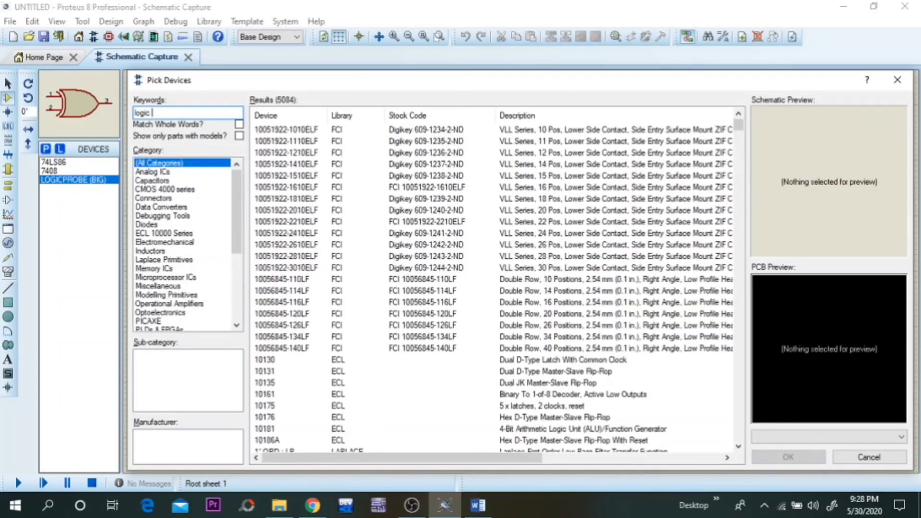
pyautogui.press('BackSpace')
pyautogui.write('state')
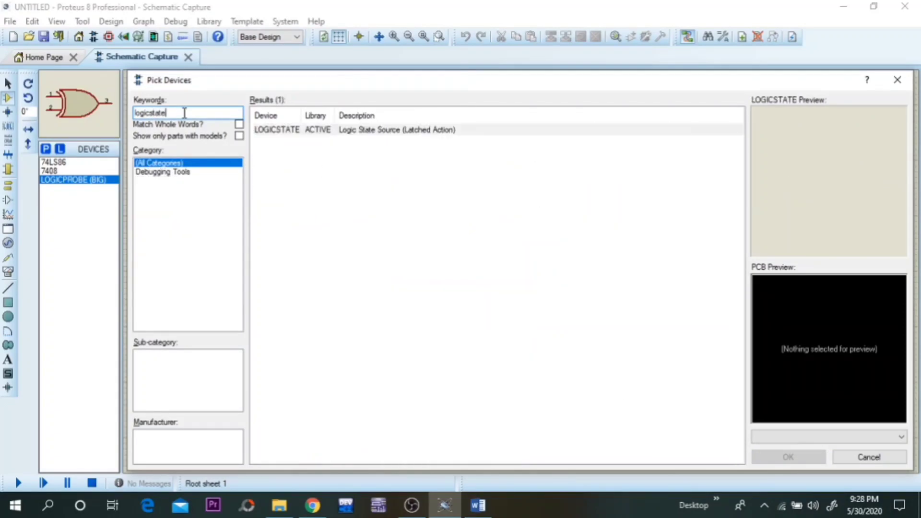
pyautogui.click(372, 132)
pyautogui.doubleClick(372, 132)
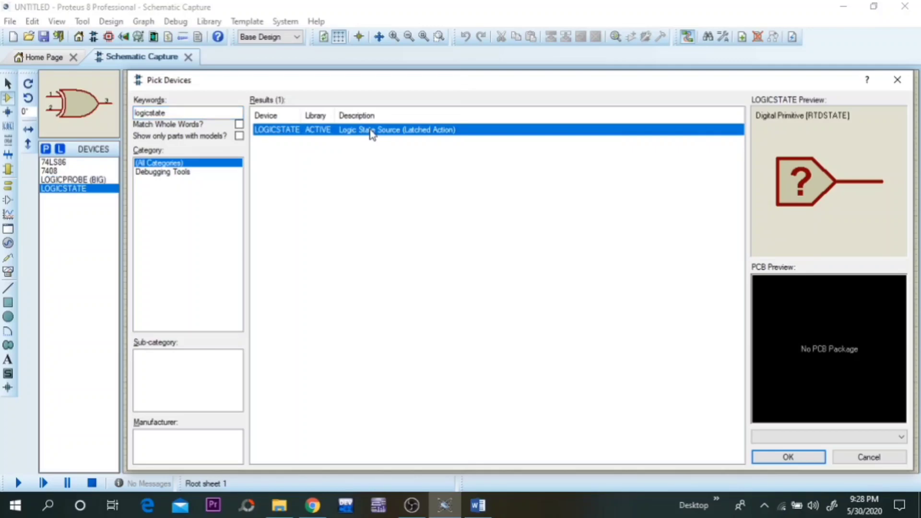
pyautogui.click(808, 452)
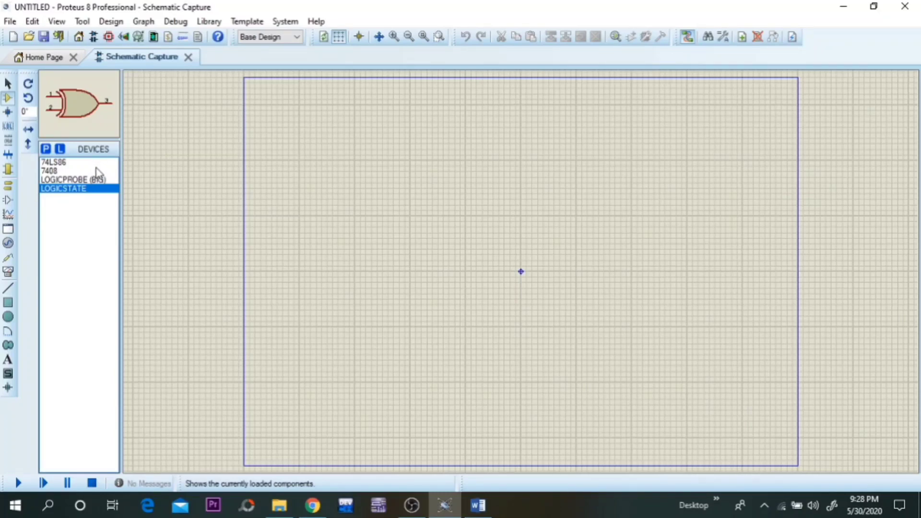
# - Place a 7408 AND gate just right of the sheet's centre and a 74LS86 XOR gate directly above it
pyautogui.click(60, 170)
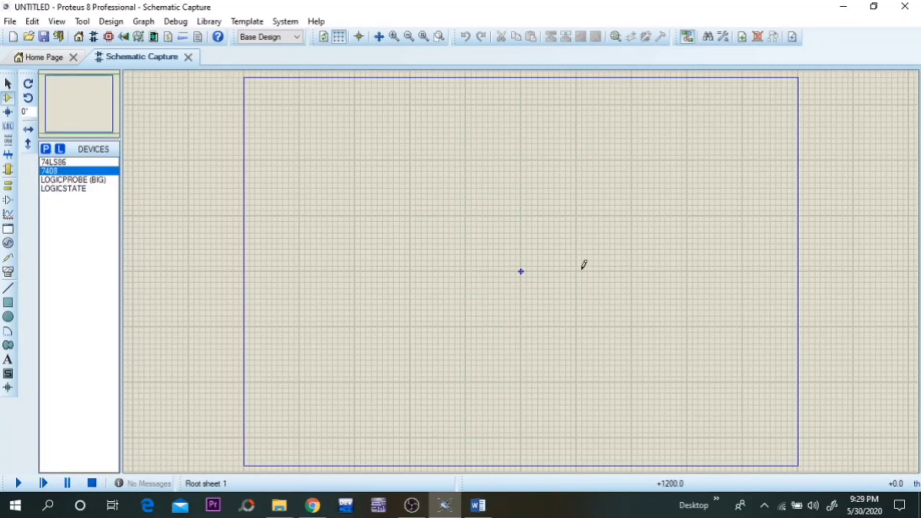
pyautogui.click(530, 278)
pyautogui.click(589, 266)
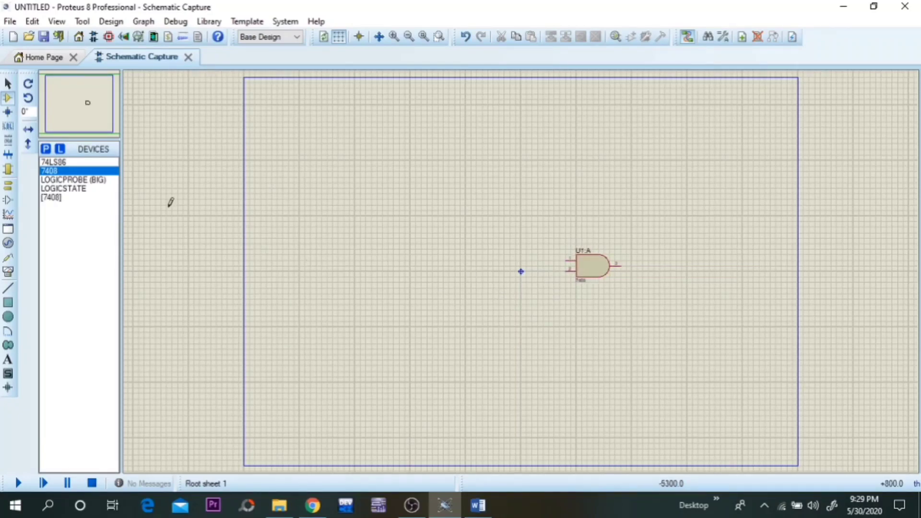
pyautogui.click(54, 162)
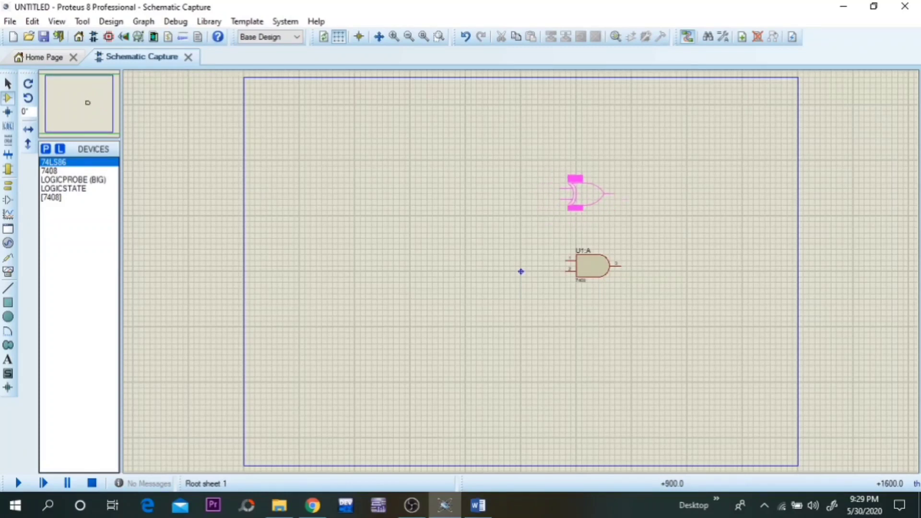
pyautogui.click(590, 199)
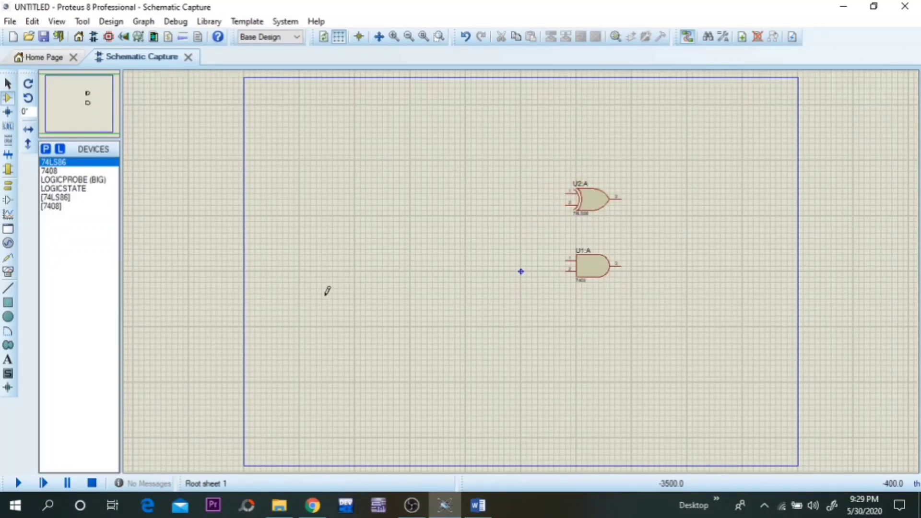
# - Place two LOGICPROBE (BIG) indicators to the right of the gates, one beside the XOR output and one beside the AND output
pyautogui.click(60, 180)
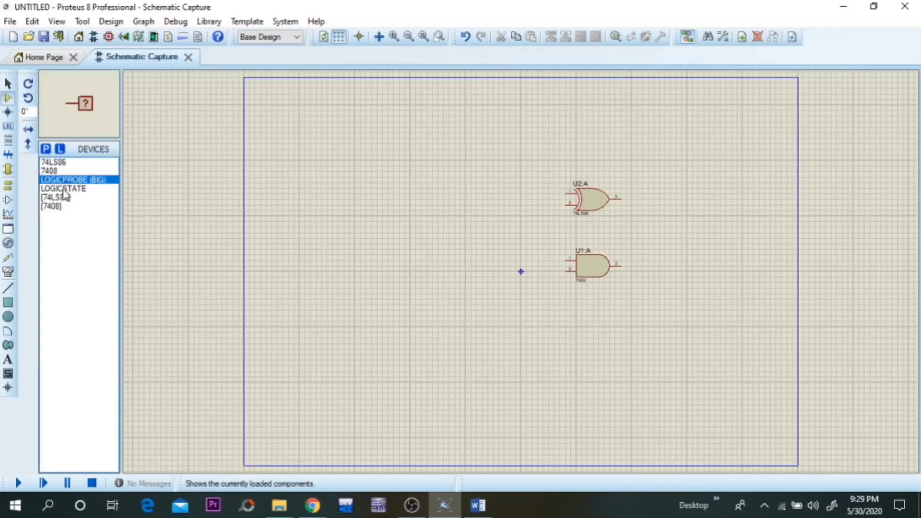
pyautogui.click(67, 189)
pyautogui.click(71, 180)
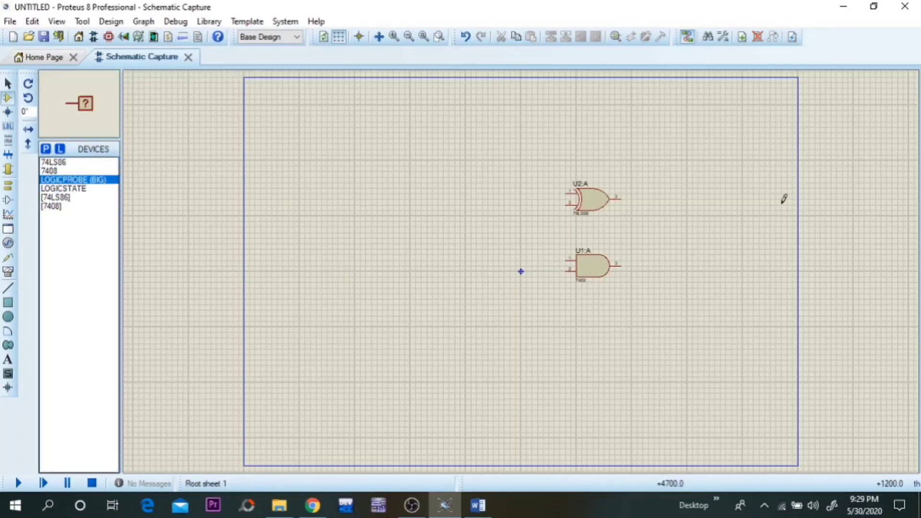
pyautogui.click(685, 198)
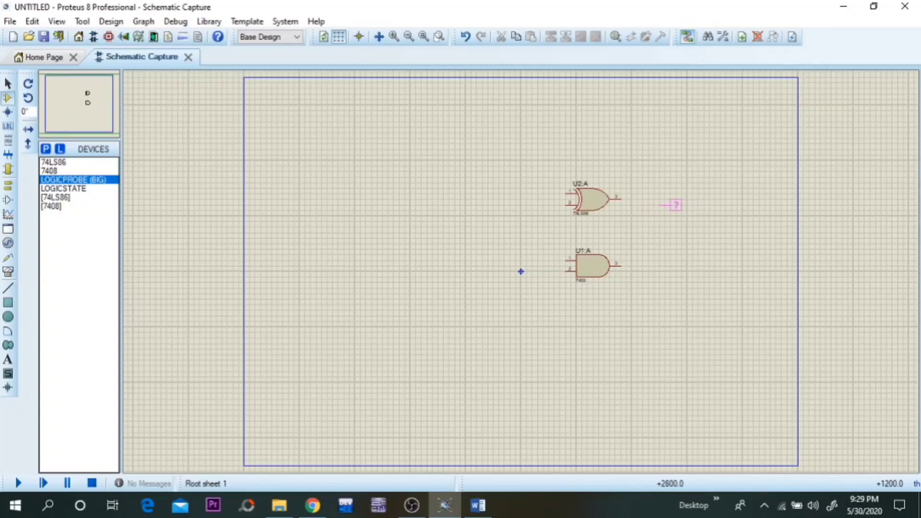
pyautogui.click(689, 199)
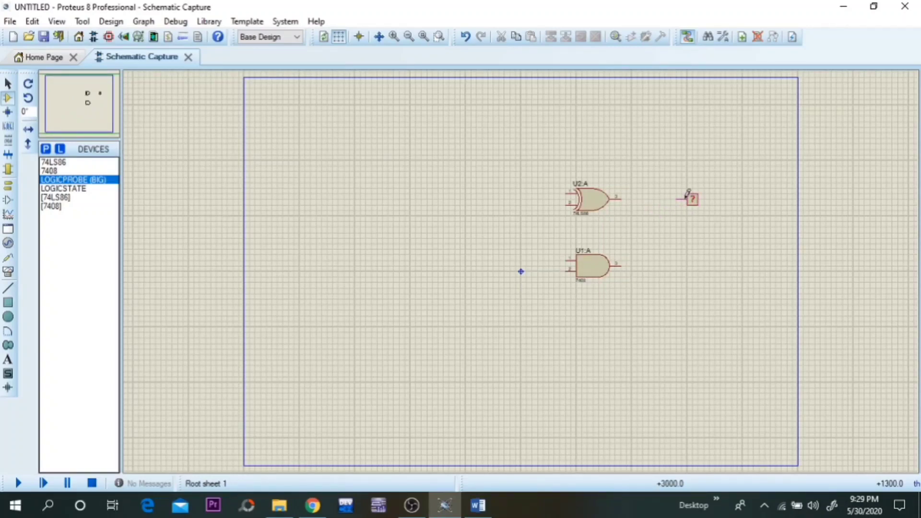
pyautogui.click(698, 269)
pyautogui.click(692, 272)
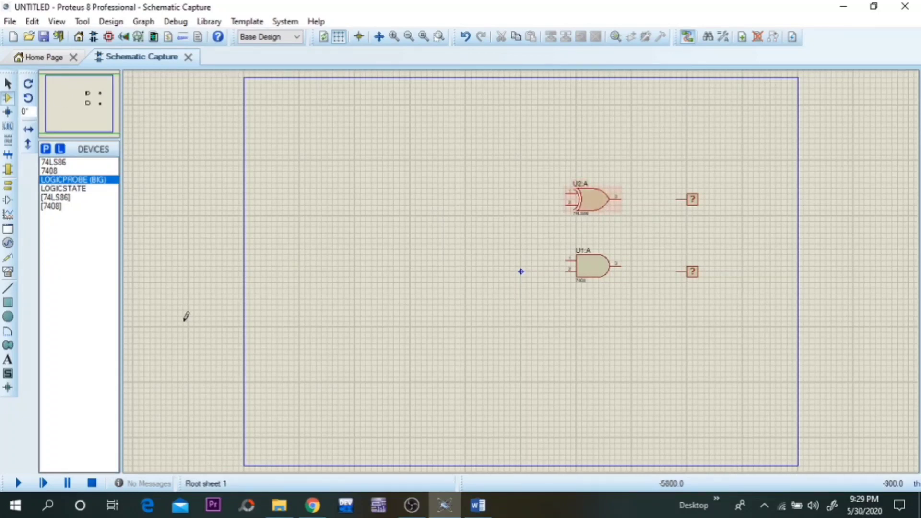
# - Place two LOGICSTATE sources to the left of the gates, one level with the XOR gate and one level with the AND gate
pyautogui.click(65, 189)
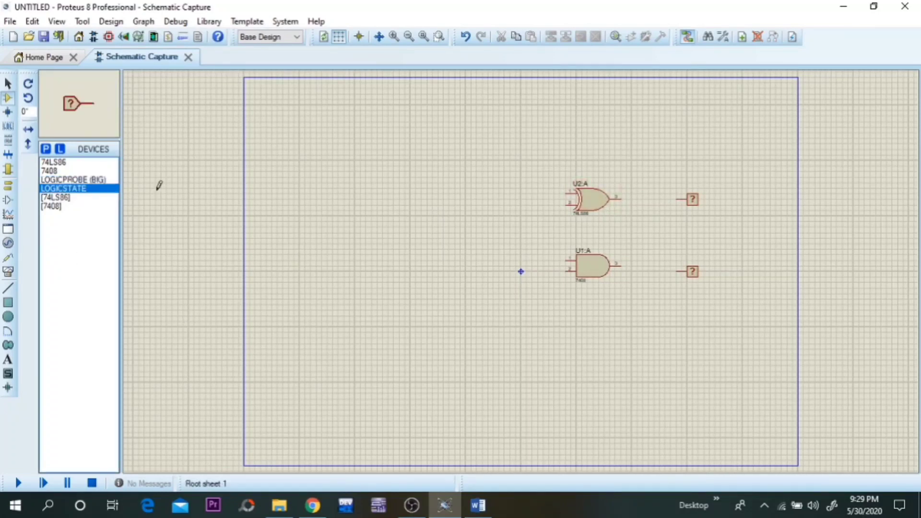
pyautogui.click(446, 183)
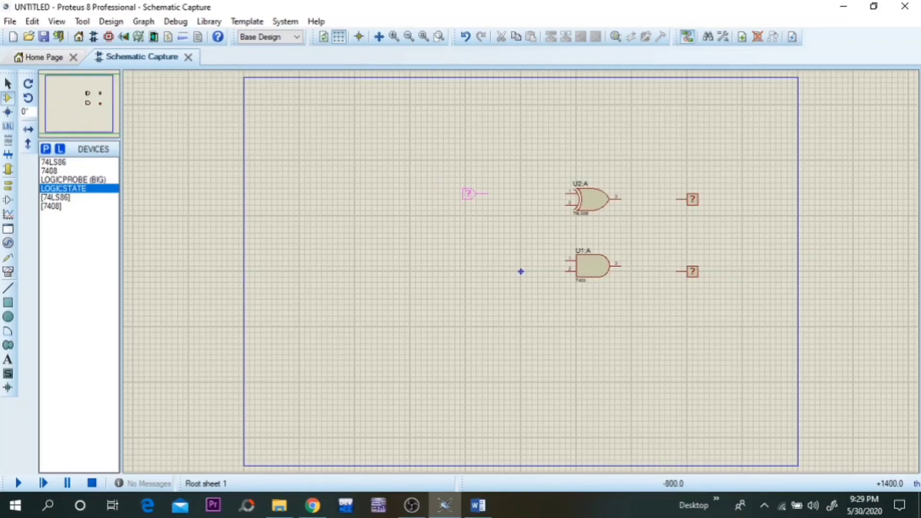
pyautogui.click(468, 193)
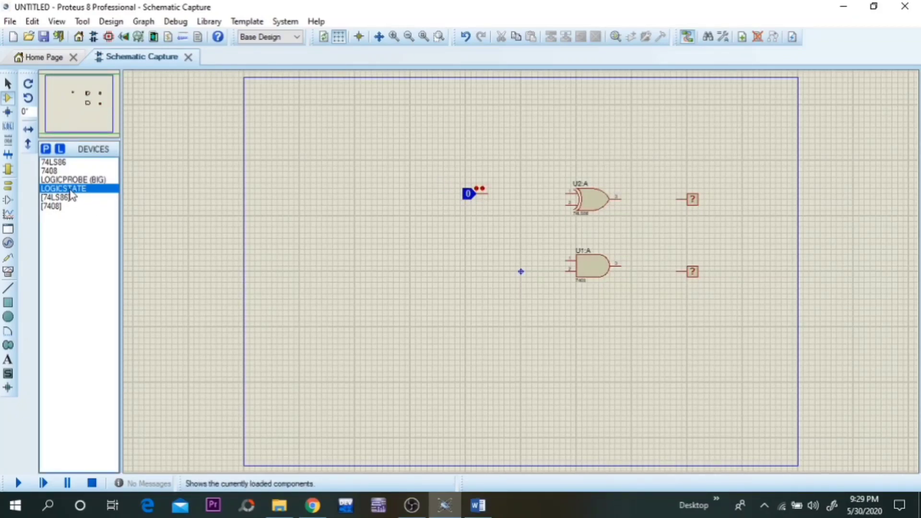
pyautogui.click(474, 253)
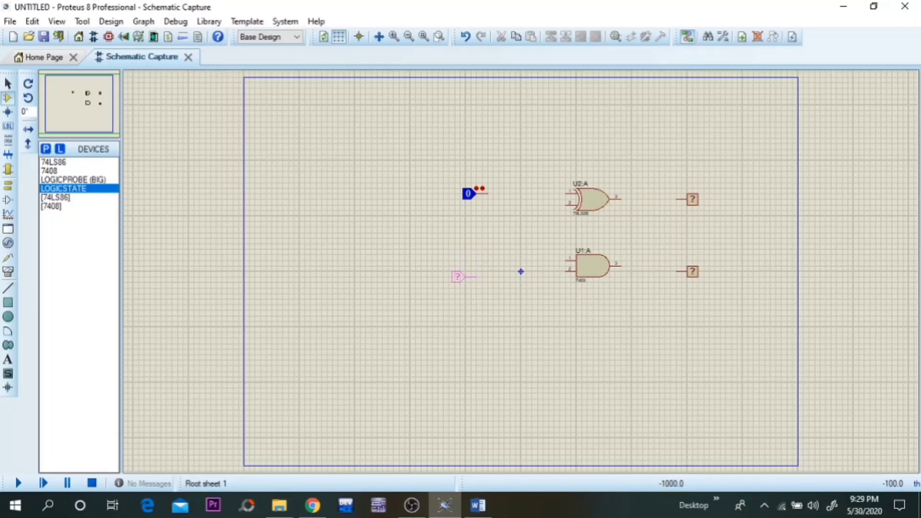
pyautogui.click(468, 272)
# - Wire the upper LOGICSTATE to pin 1 of the XOR gate and the lower LOGICSTATE to pin 2 of the AND gate
pyautogui.click(492, 190)
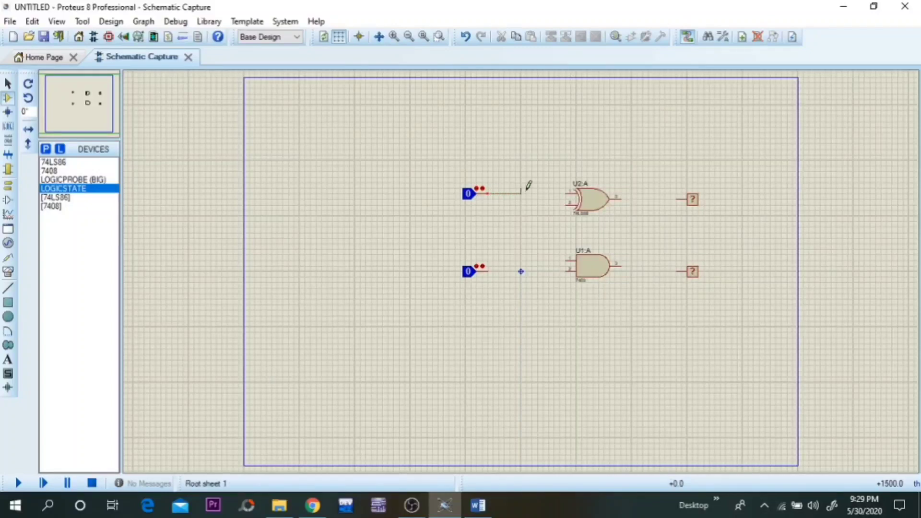
pyautogui.click(568, 192)
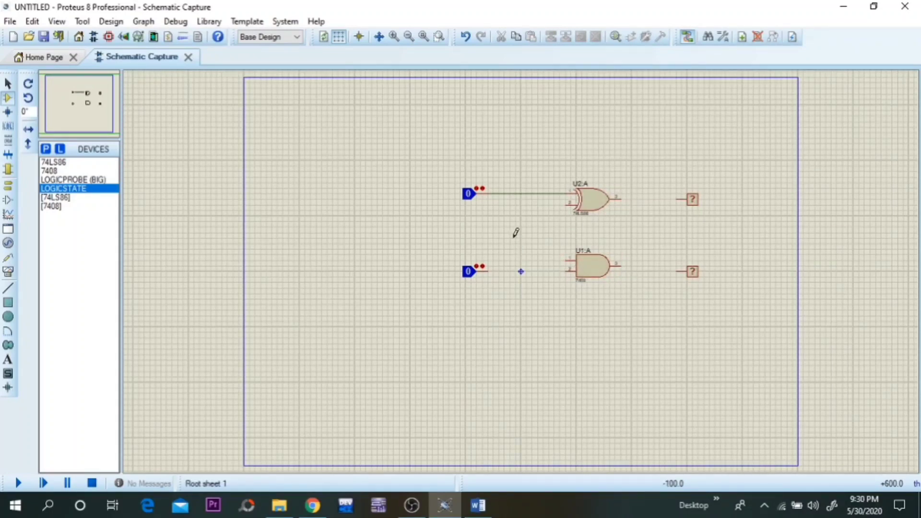
pyautogui.click(487, 271)
pyautogui.click(521, 271)
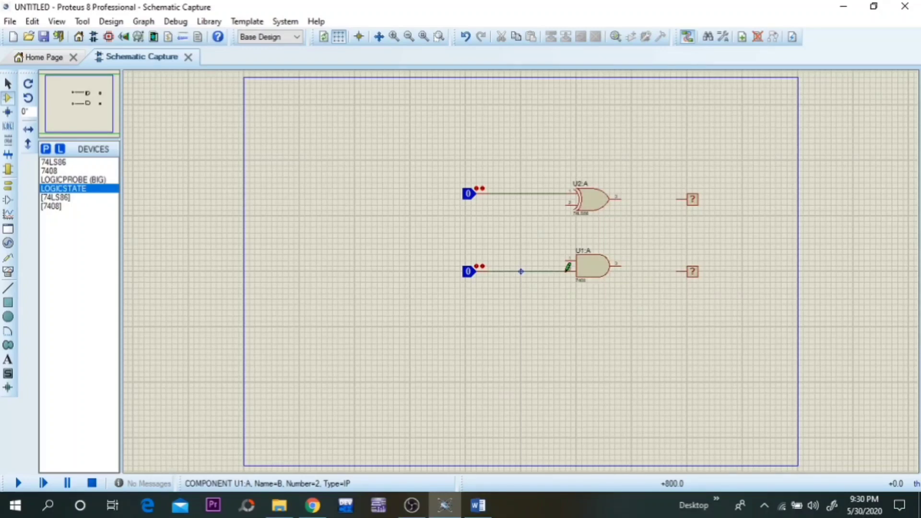
pyautogui.click(567, 270)
# - Cross-connect the inputs by wiring AND pin 1 to the upper input wire and XOR pin 2 to the lower input wire
pyautogui.scroll(2, 568, 256)
pyautogui.click(521, 270)
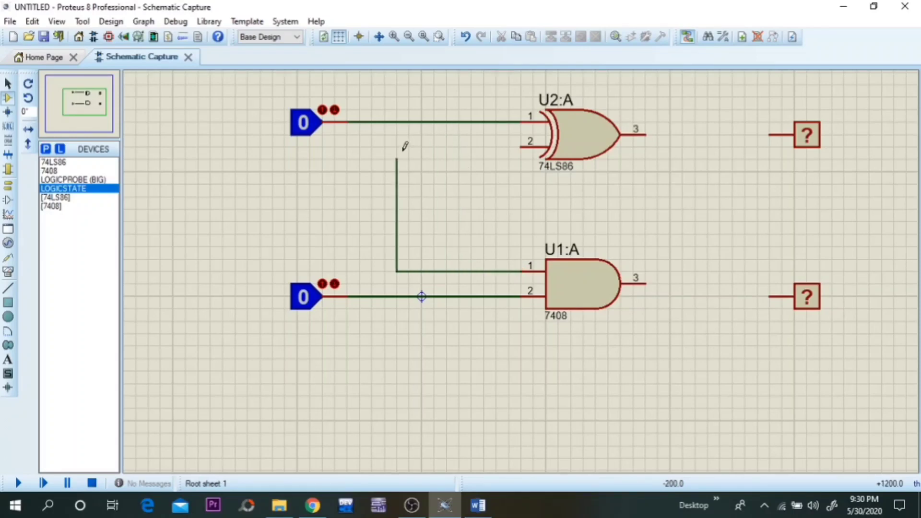
pyautogui.click(435, 120)
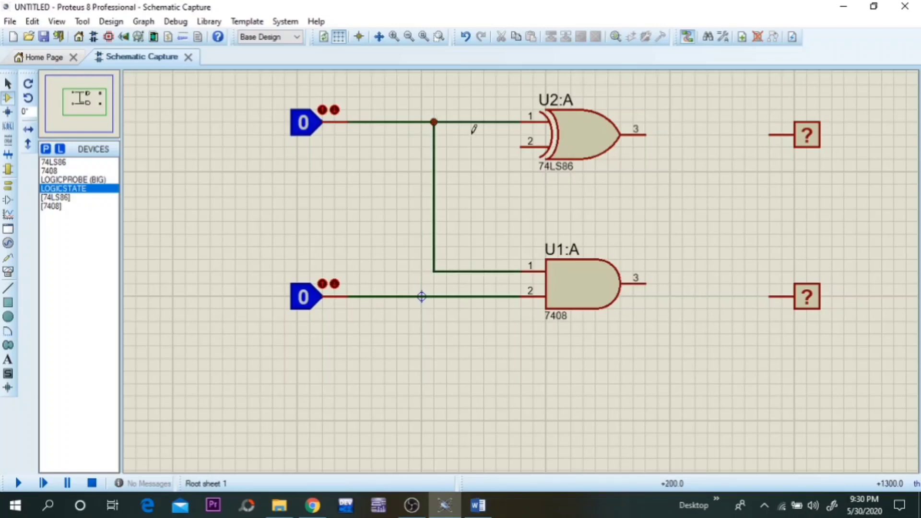
pyautogui.click(523, 146)
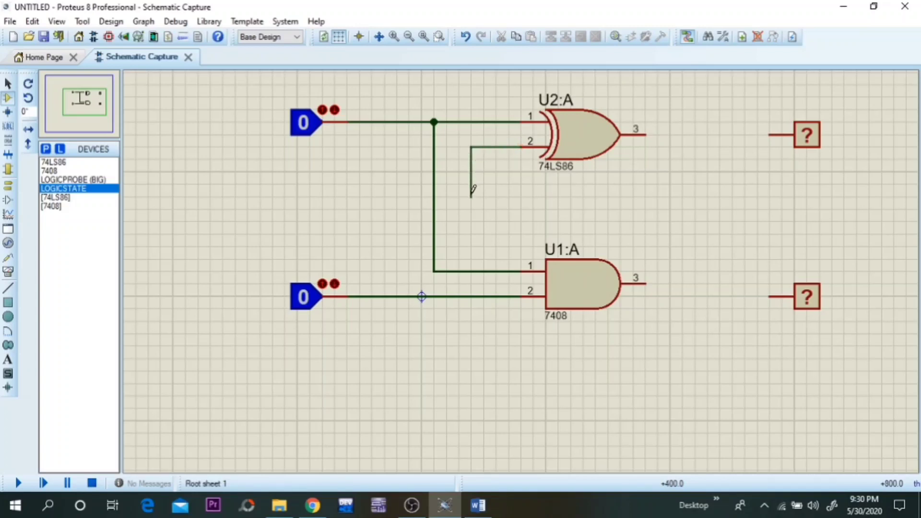
pyautogui.click(471, 295)
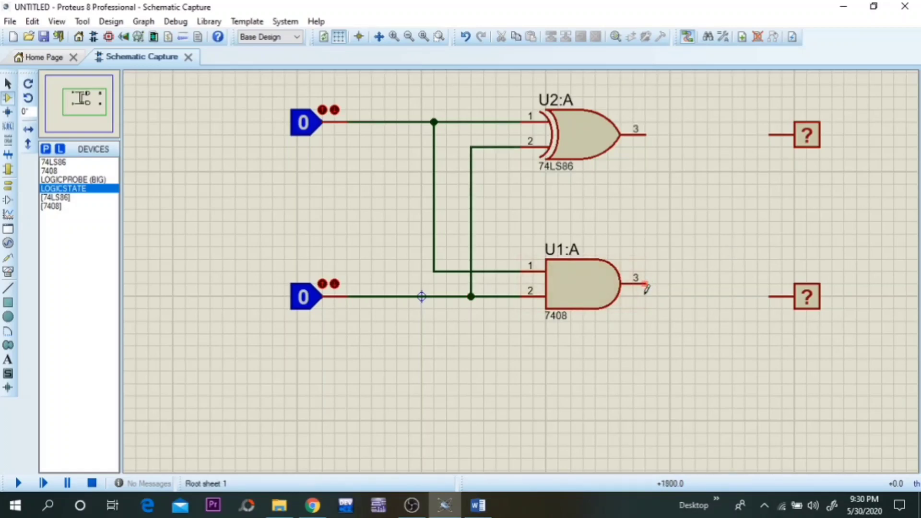
# - Wire the XOR and AND outputs to their logic probes, moving the lower probe up level with the AND output
pyautogui.click(646, 134)
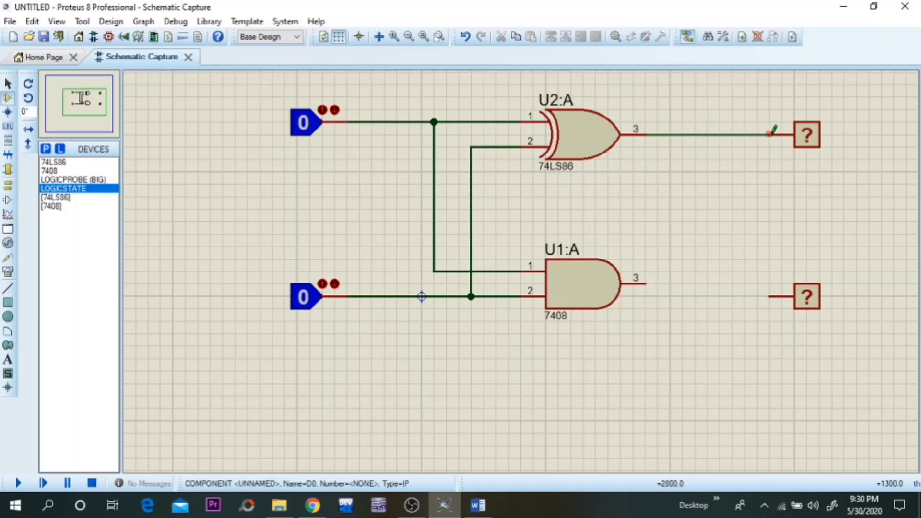
pyautogui.click(770, 134)
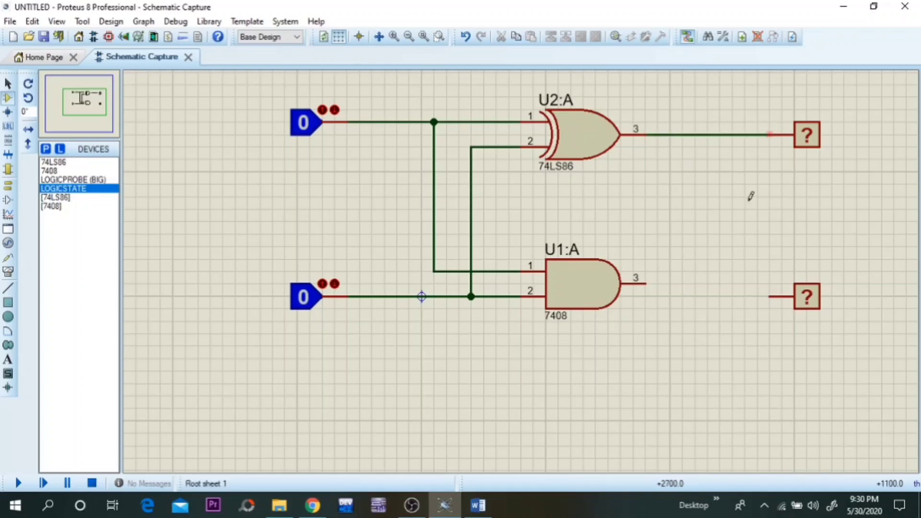
pyautogui.click(645, 283)
pyautogui.rightClick(665, 275)
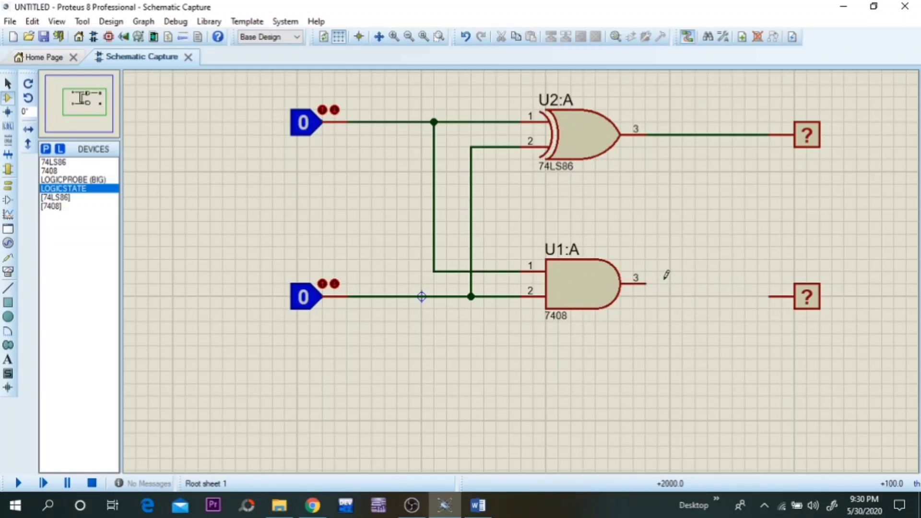
pyautogui.rightClick(798, 296)
pyautogui.click(667, 129)
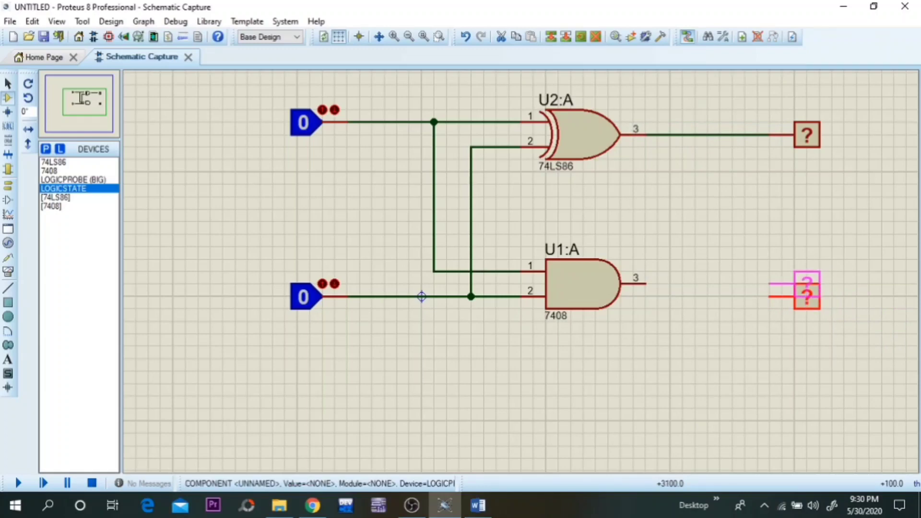
pyautogui.click(806, 286)
pyautogui.click(644, 283)
pyautogui.click(769, 283)
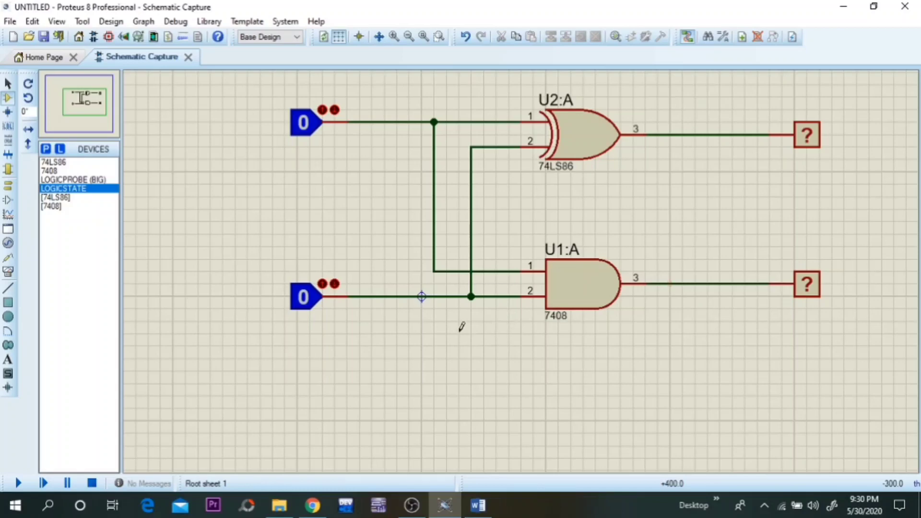
# - Run the simulation and toggle the upper logic state between 1 and 0 to test the circuit, ending at 0
pyautogui.click(19, 483)
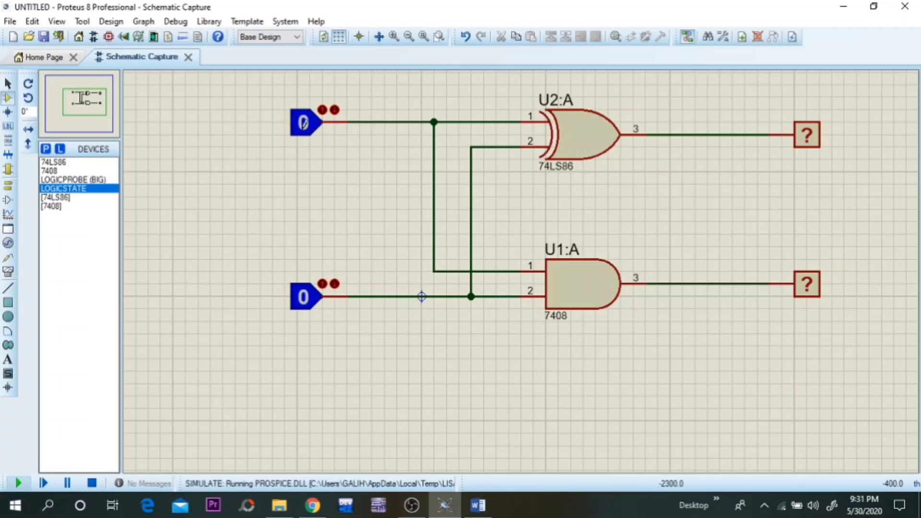
pyautogui.click(308, 129)
pyautogui.click(309, 129)
pyautogui.click(310, 129)
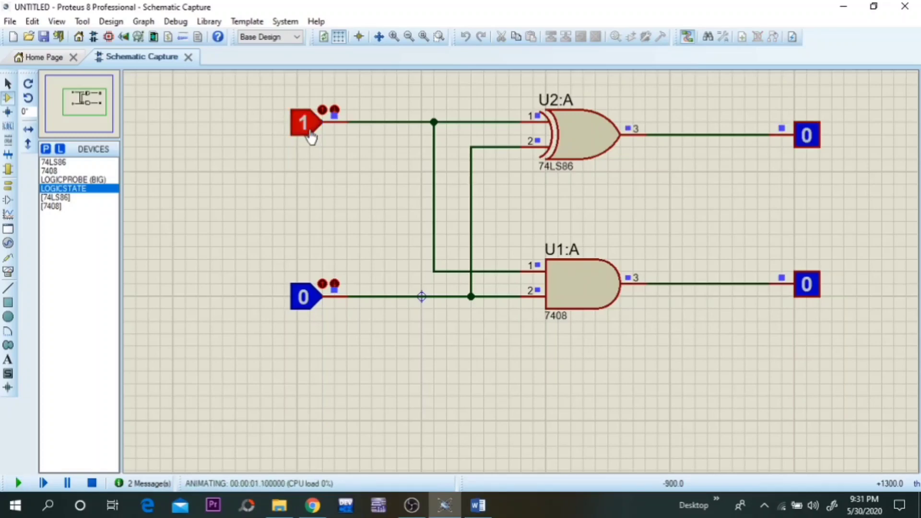
pyautogui.click(309, 130)
pyautogui.click(309, 129)
pyautogui.click(310, 135)
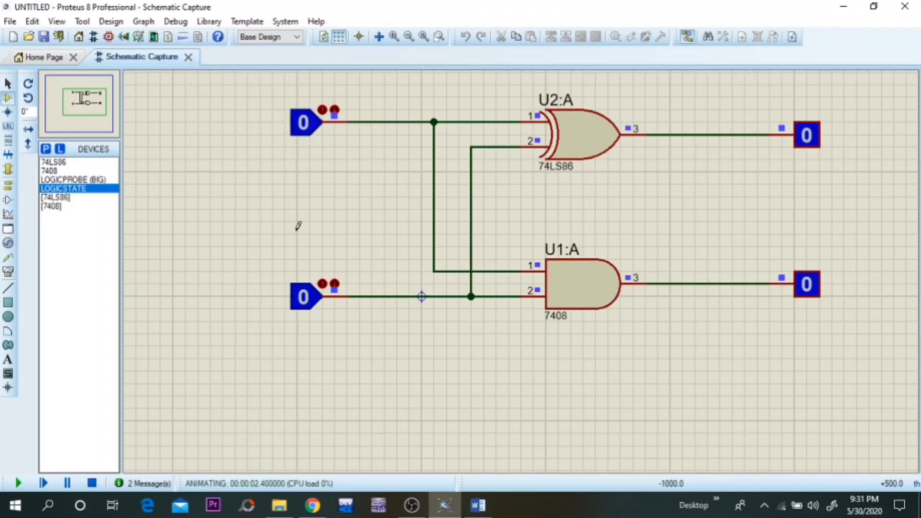
pyautogui.scroll(-1, 408, 206)
pyautogui.scroll(1, 576, 284)
pyautogui.scroll(-1, 662, 288)
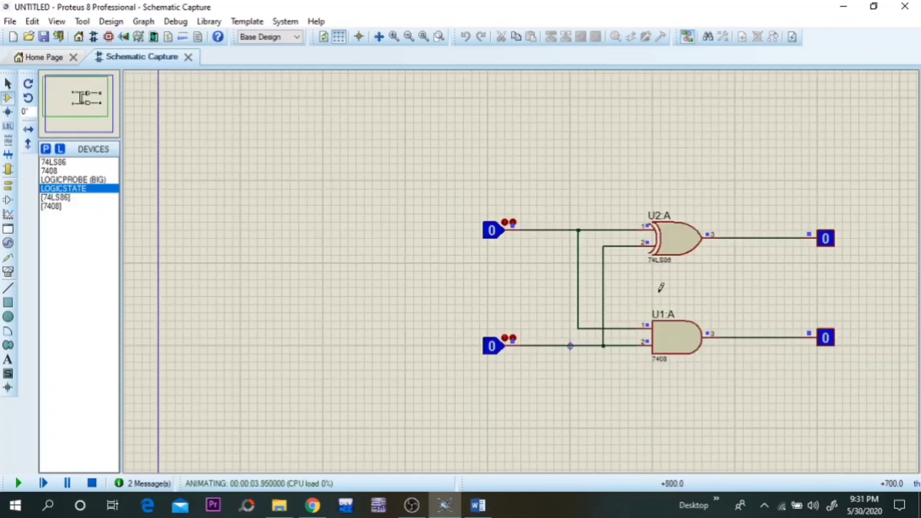
pyautogui.scroll(1, 524, 266)
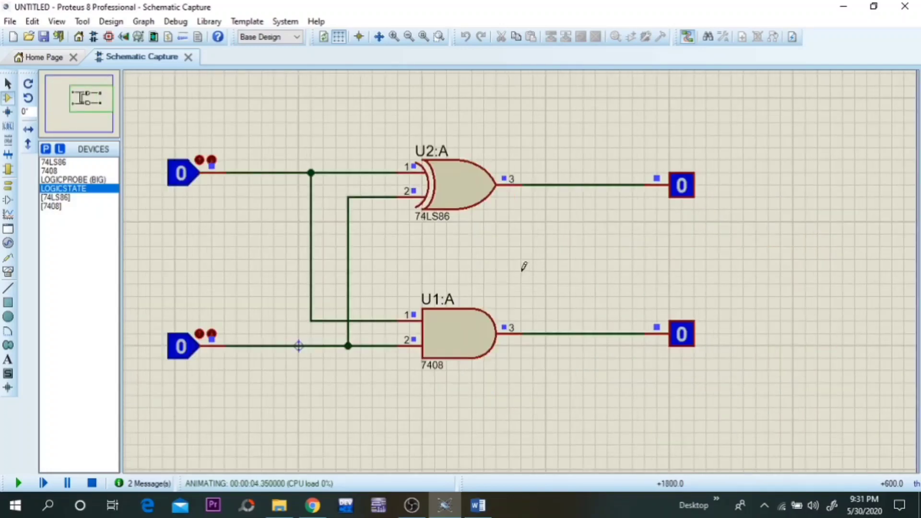
# - Switch to the Word document and examine the truth table for inputs A and B and outputs C and S
pyautogui.click(478, 505)
pyautogui.scroll(-3, 425, 334)
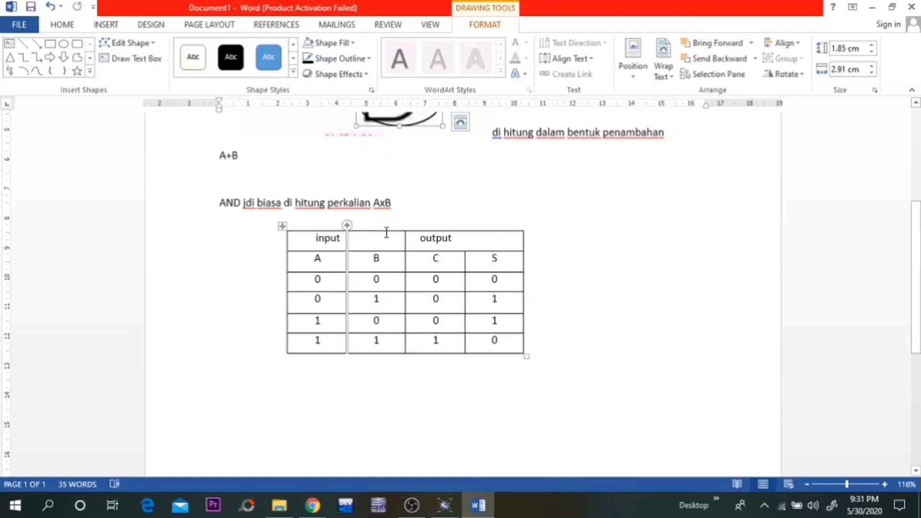
pyautogui.click(445, 505)
pyautogui.click(446, 505)
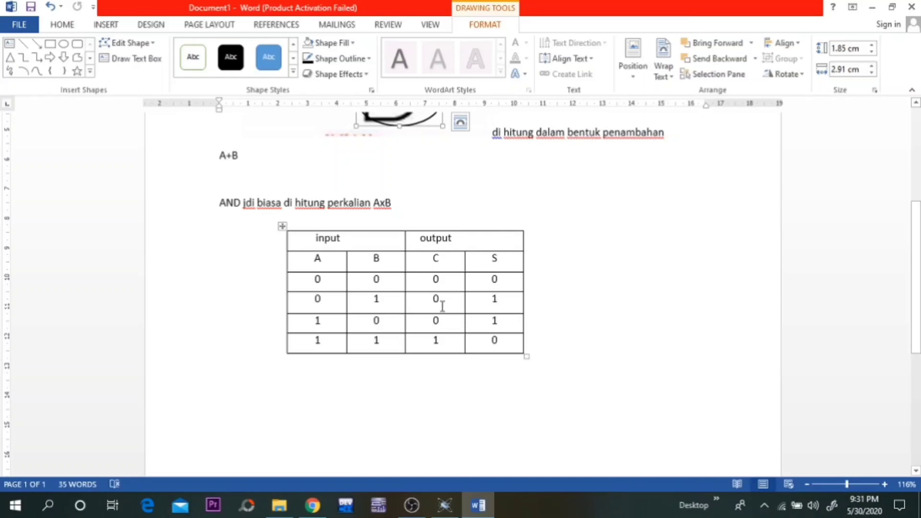
pyautogui.click(445, 505)
# - Review the Word document's AND multiplication note, the gate diagram above it and the truth table against the schematic
pyautogui.click(477, 505)
pyautogui.scroll(1, 446, 269)
pyautogui.scroll(-2, 444, 277)
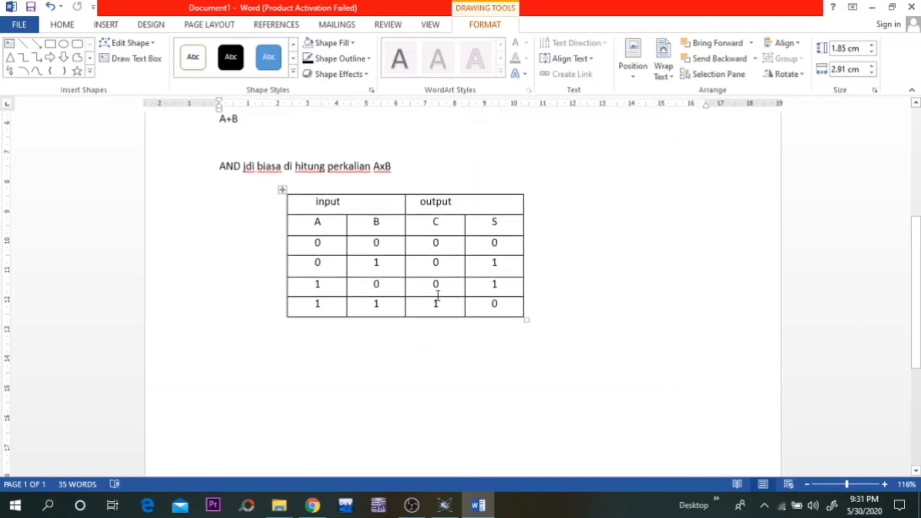
pyautogui.scroll(1, 437, 294)
pyautogui.scroll(1, 396, 234)
pyautogui.moveTo(214, 205); pyautogui.dragTo(387, 213)
pyautogui.scroll(4, 431, 211)
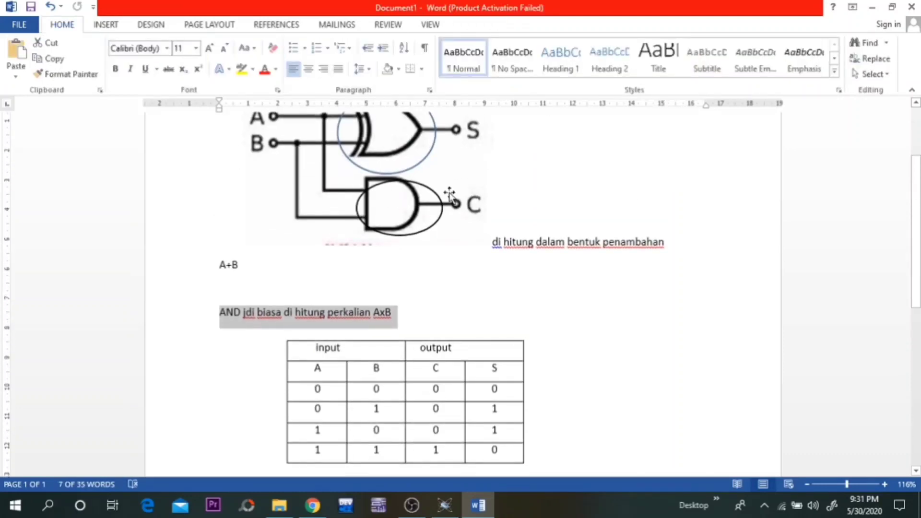
pyautogui.scroll(1, 422, 201)
pyautogui.scroll(-2, 434, 264)
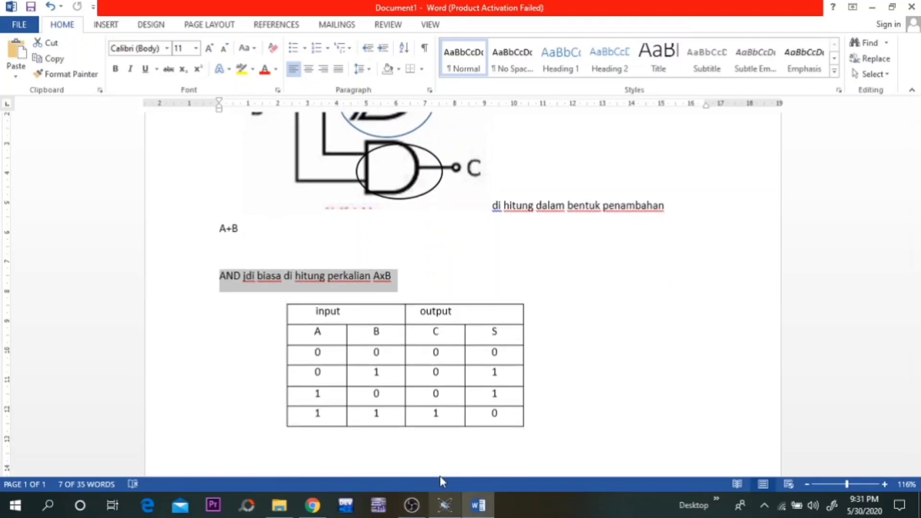
# - Switch back to Proteus, stop the simulation and label the upper logic state A and the lower one B in 0.4in text
pyautogui.click(443, 506)
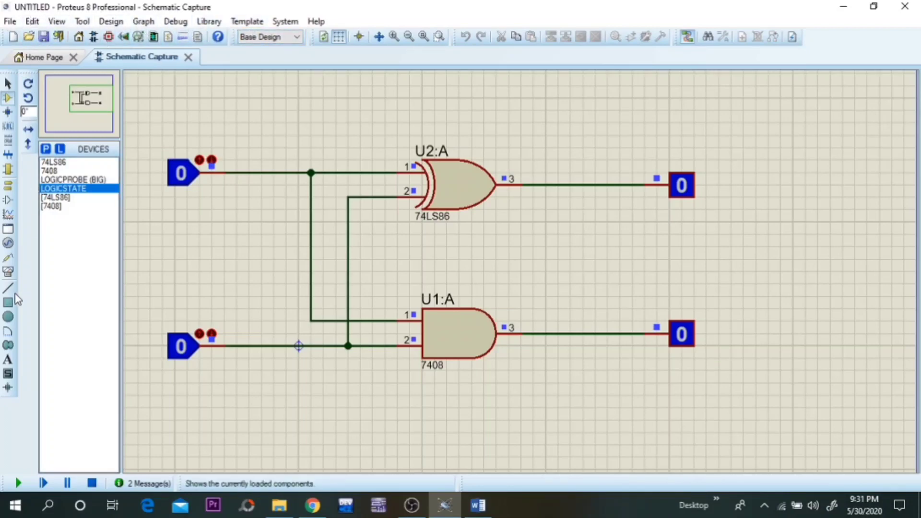
pyautogui.click(7, 359)
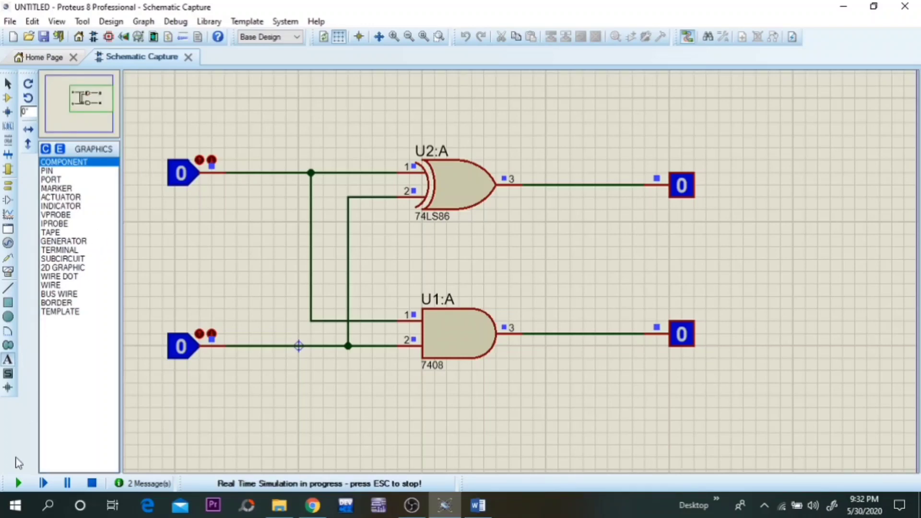
pyautogui.click(91, 483)
pyautogui.click(148, 178)
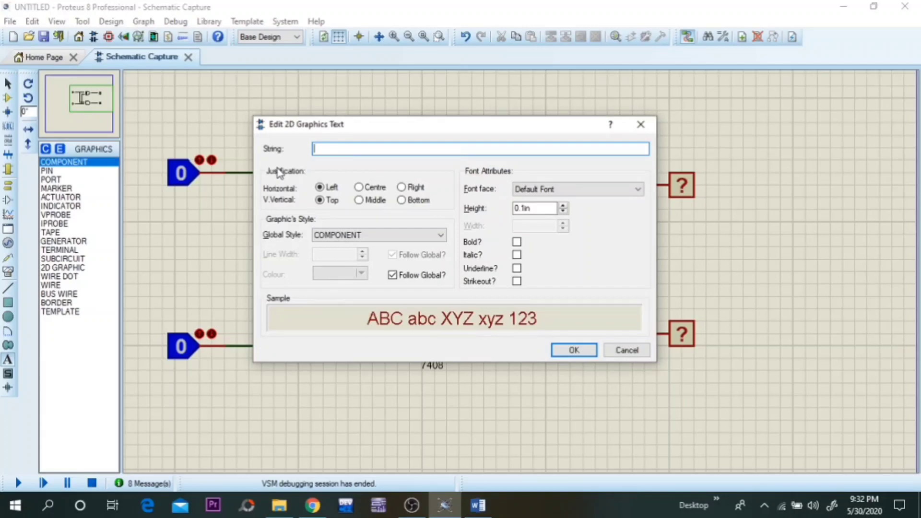
pyautogui.click(524, 210)
pyautogui.press('BackSpace')
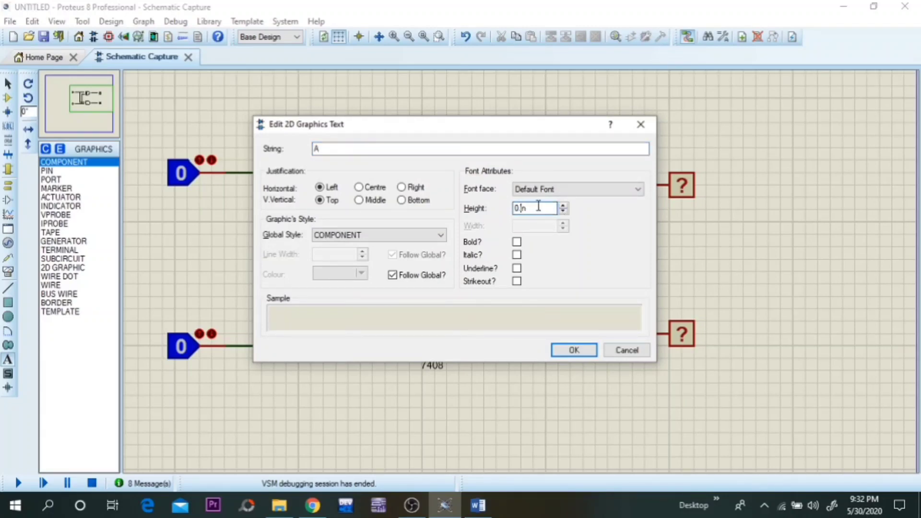
pyautogui.write('3')
pyautogui.press('Return')
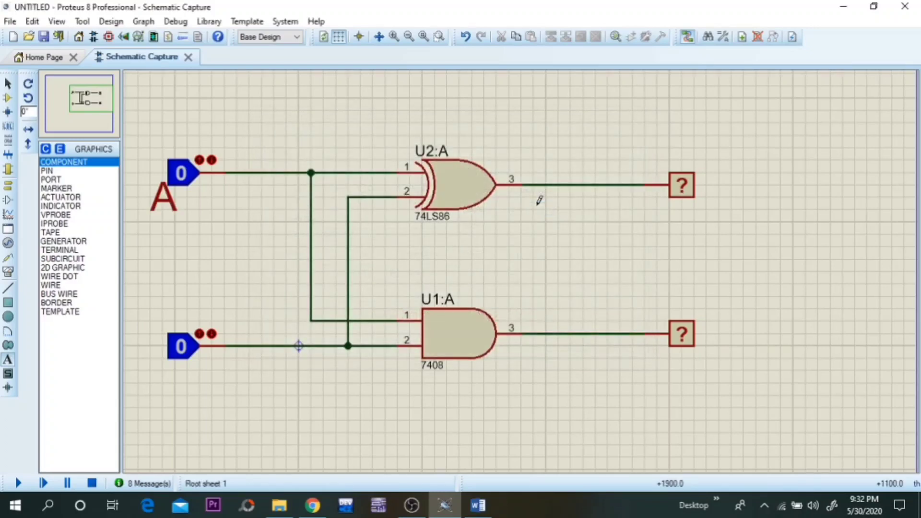
pyautogui.click(151, 343)
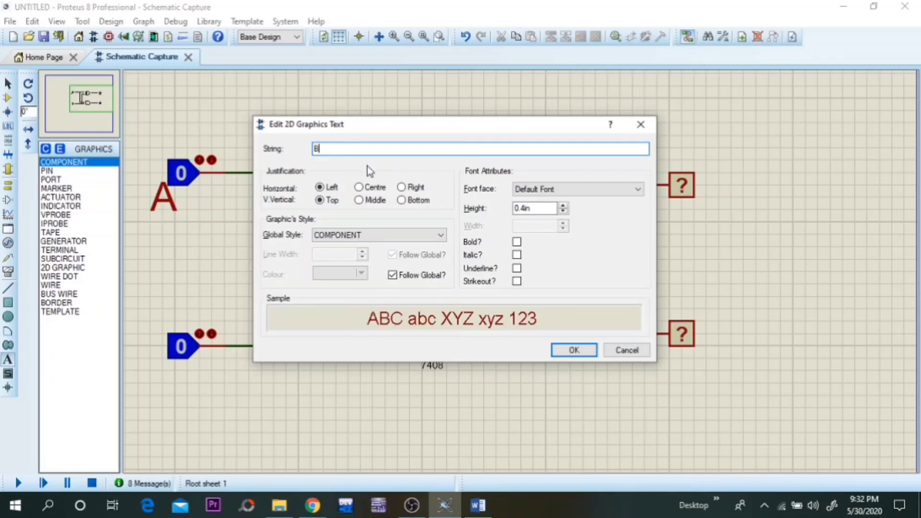
pyautogui.press('Return')
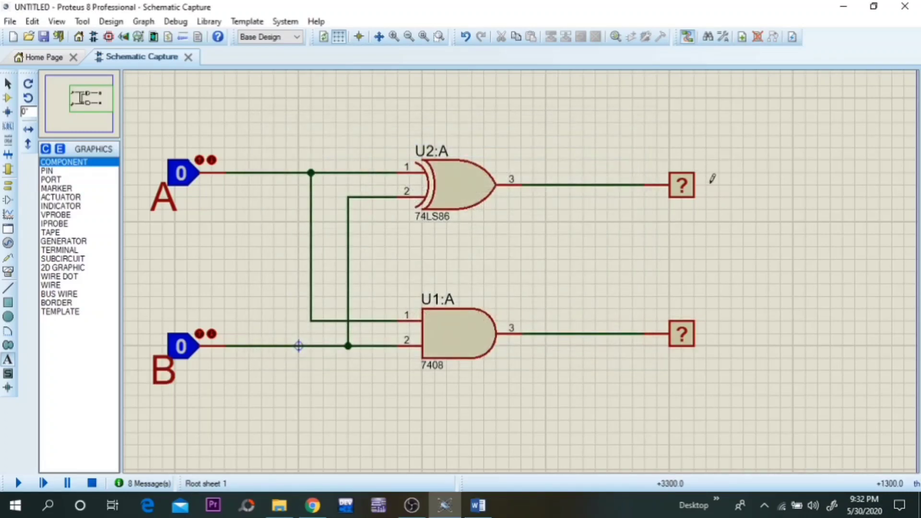
# - Add the text label S beside the XOR gate's probe and C beside the AND gate's probe
pyautogui.click(712, 179)
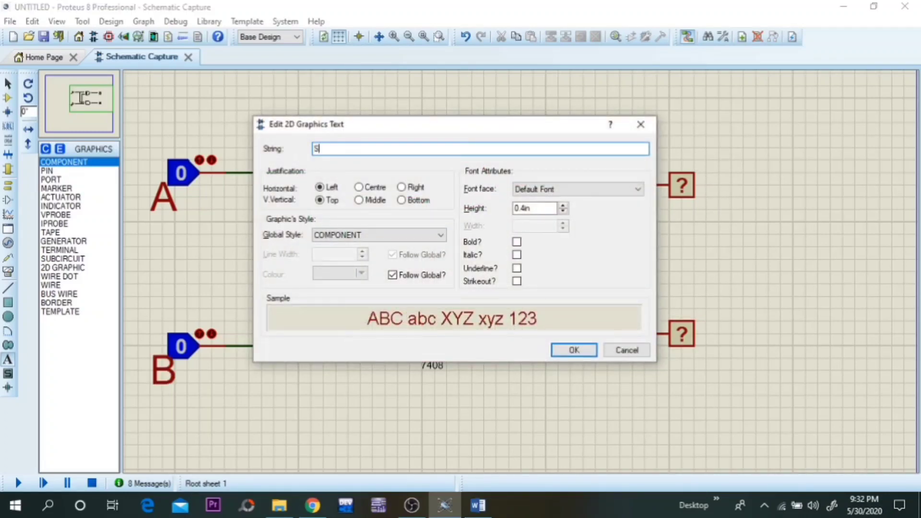
pyautogui.write('S')
pyautogui.press('Return')
pyautogui.click(723, 357)
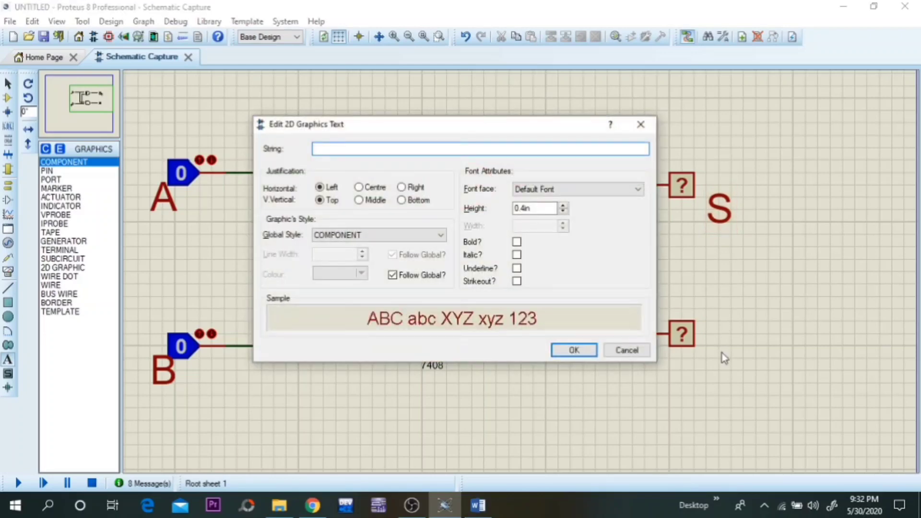
pyautogui.write('C')
pyautogui.press('Return')
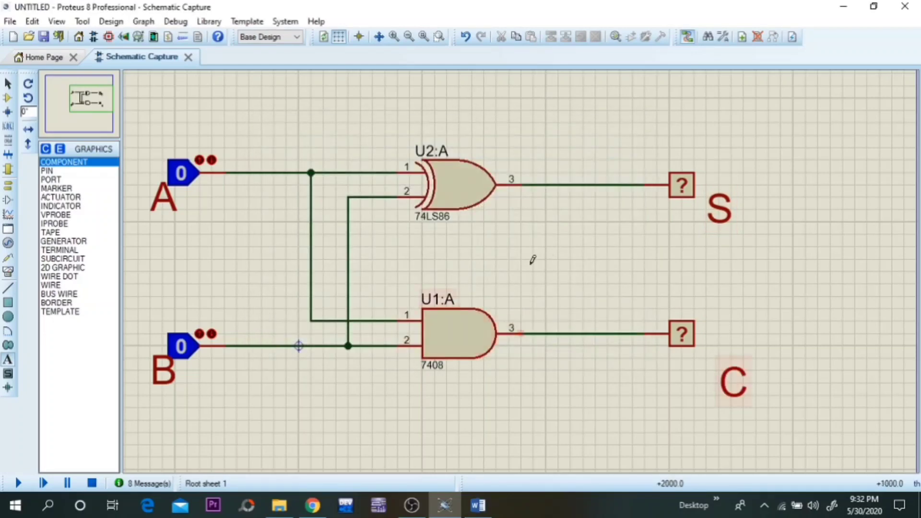
# - Compare the labelled Proteus schematic with the A, B, C and S columns of the truth table in Word
pyautogui.click(482, 508)
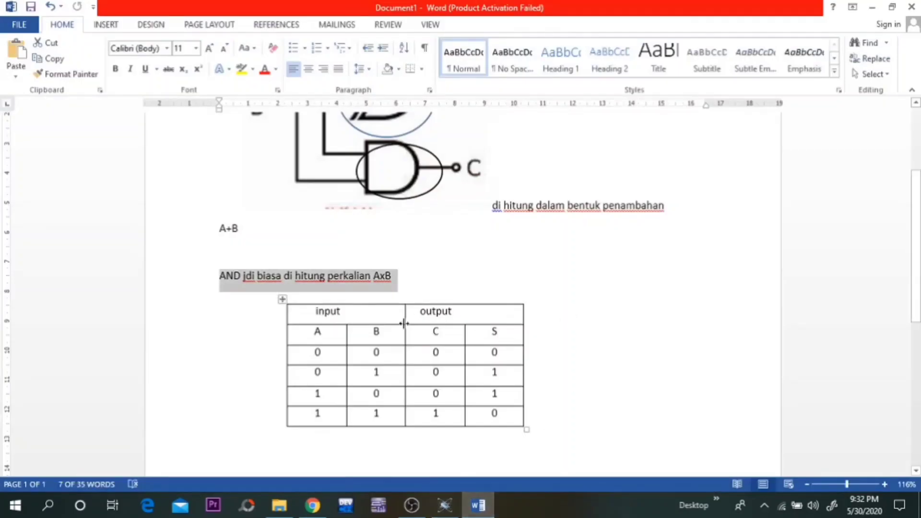
pyautogui.click(445, 505)
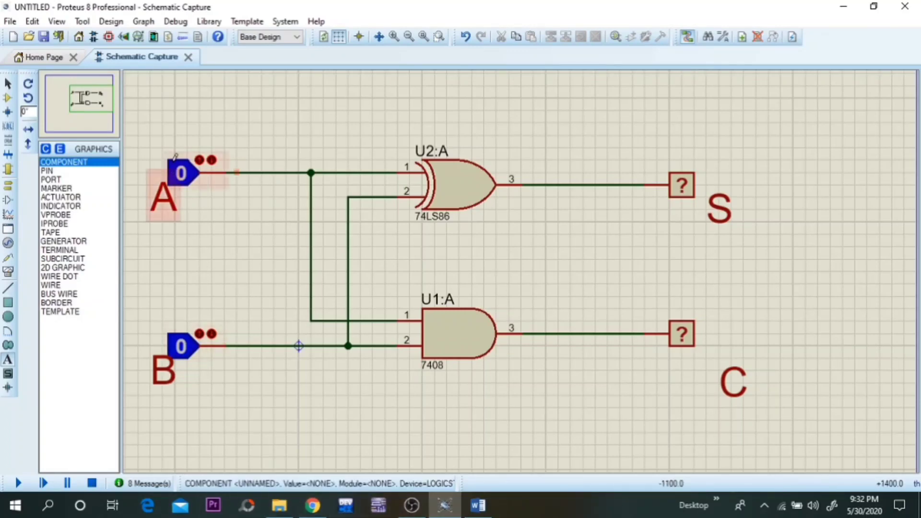
pyautogui.click(477, 505)
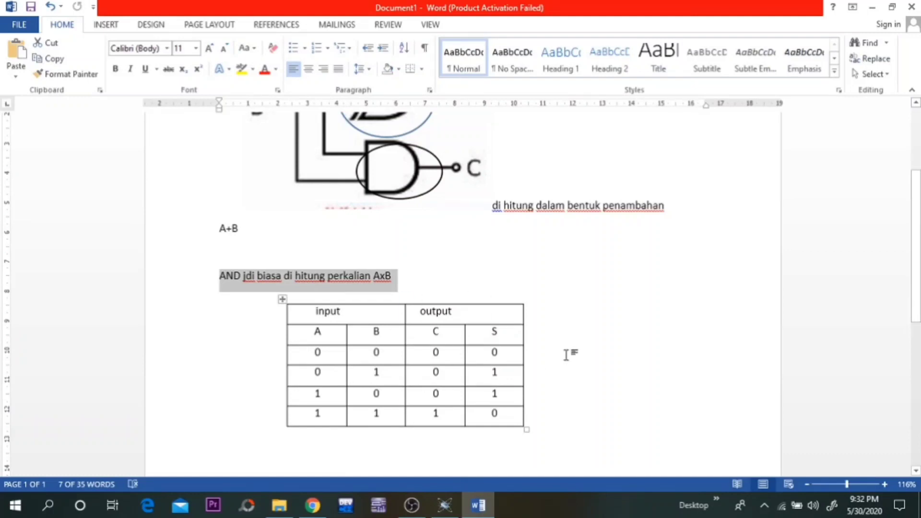
# - Switch to Proteus, start the simulation with A and B at 0, and compare S and C with the truth table's first row in Word
pyautogui.scroll(-1, 424, 365)
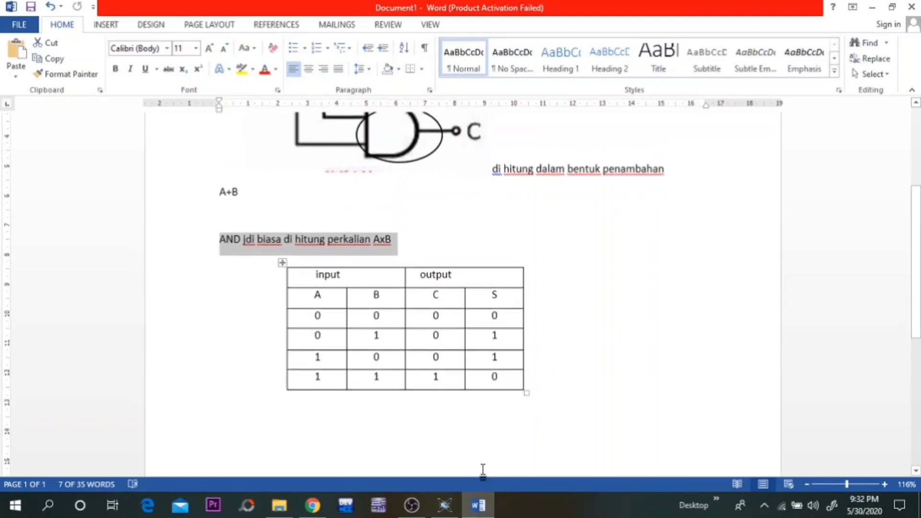
pyautogui.click(445, 505)
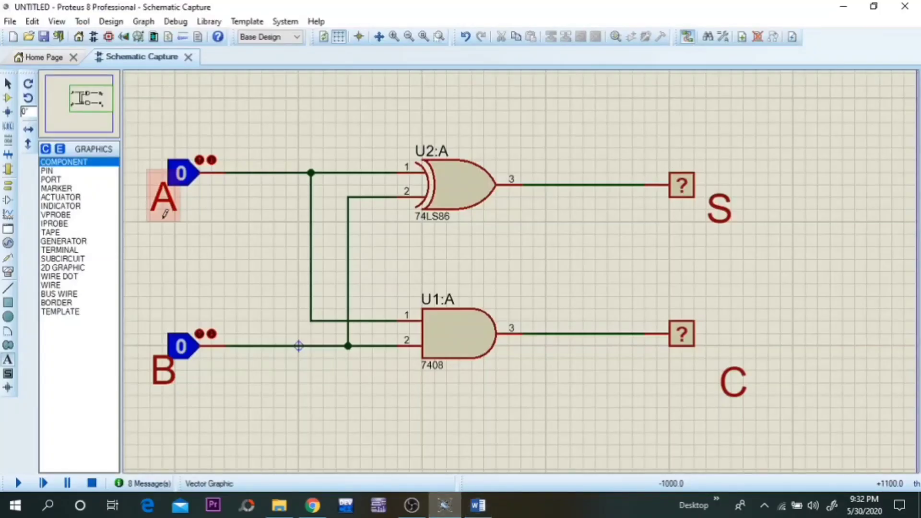
pyautogui.click(19, 482)
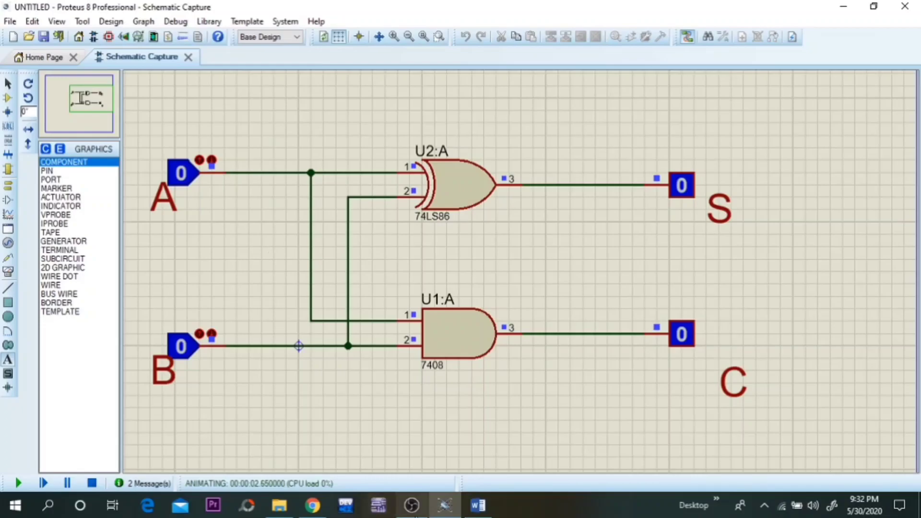
pyautogui.click(478, 505)
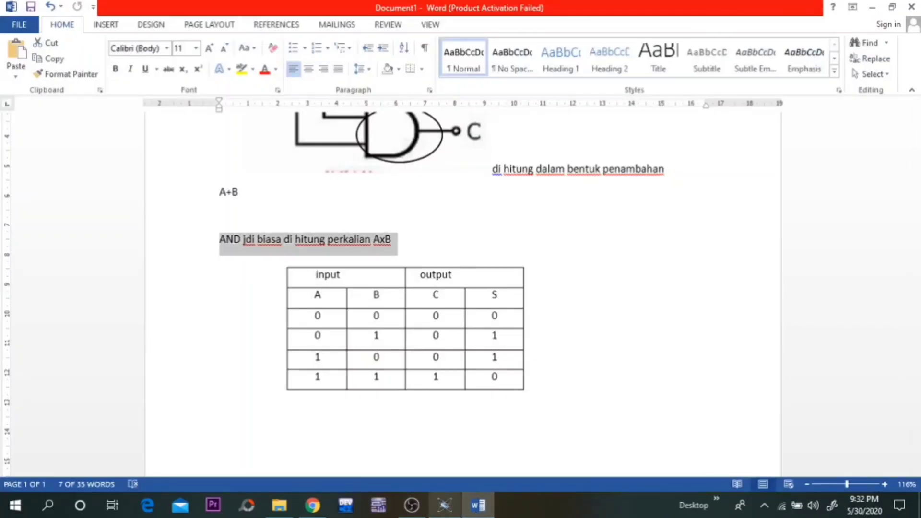
# - Return to Proteus, set input A to 1 with B at 0, and compare the outputs with the matching row in Word
pyautogui.click(445, 505)
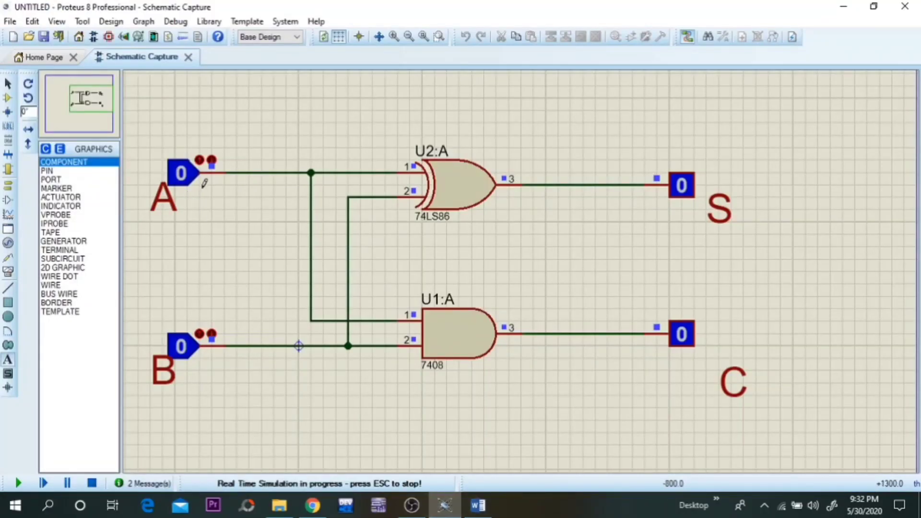
pyautogui.click(185, 174)
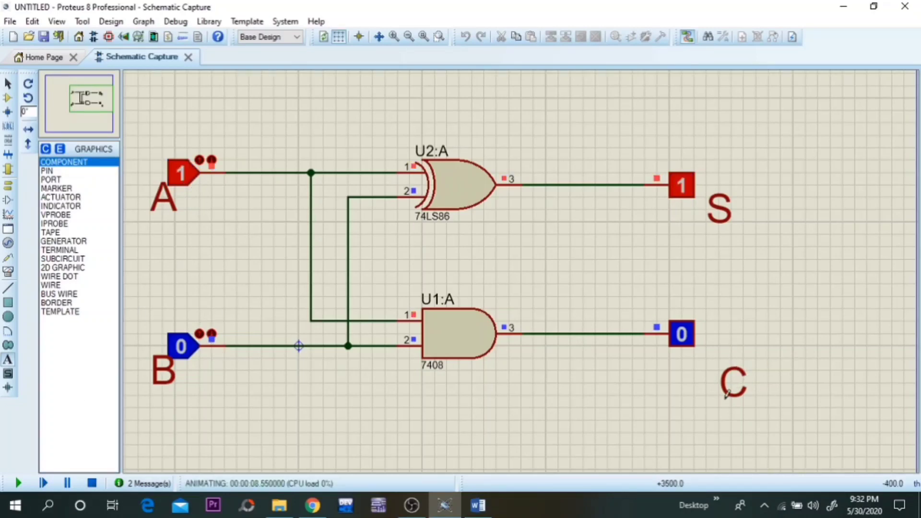
pyautogui.click(477, 505)
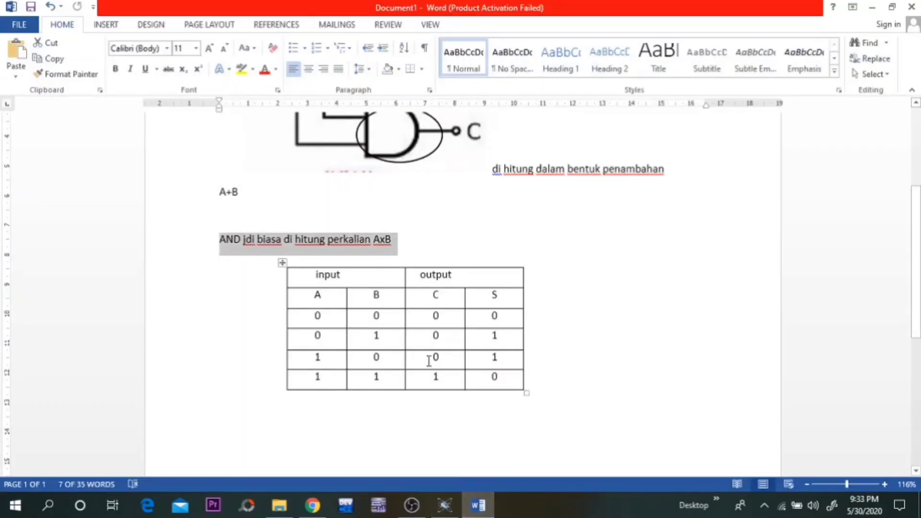
# - Back in Proteus, set A to 0 and B to 1, then check C and S against the 0, 1 row in Word
pyautogui.click(436, 510)
pyautogui.click(184, 180)
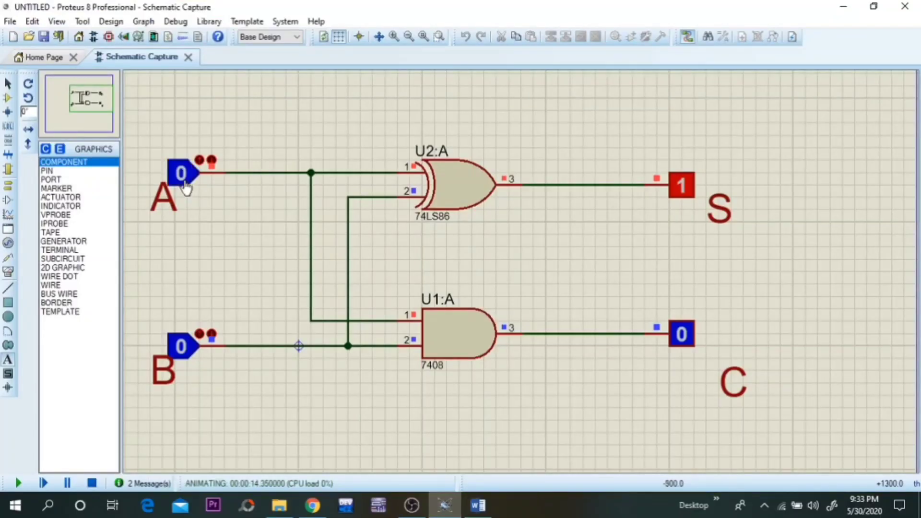
pyautogui.click(200, 349)
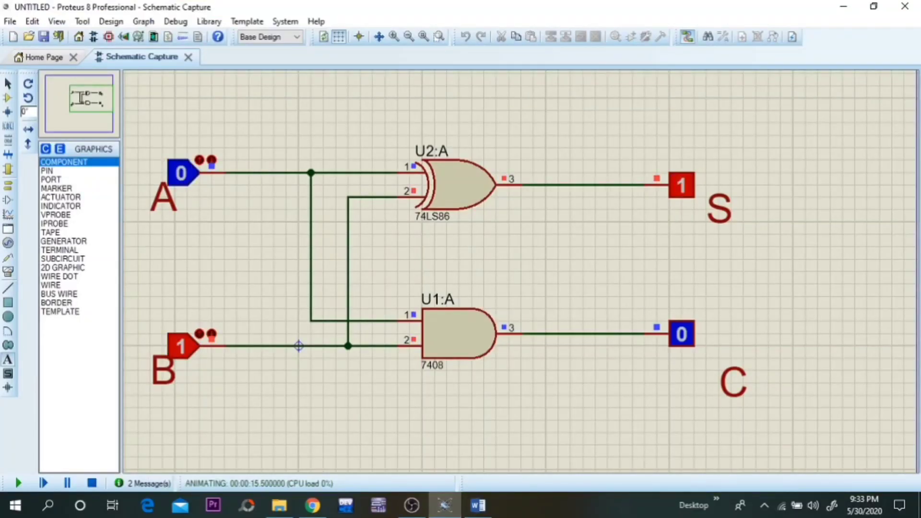
pyautogui.click(470, 503)
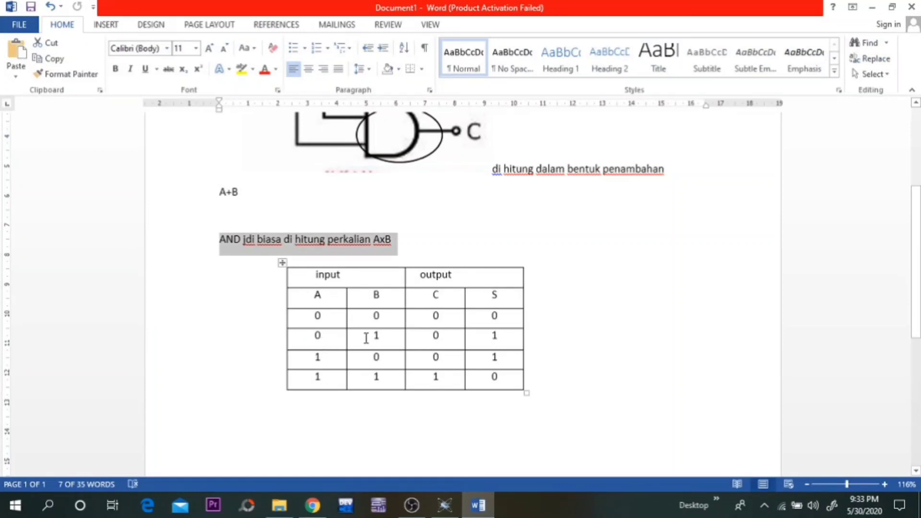
pyautogui.doubleClick(445, 336)
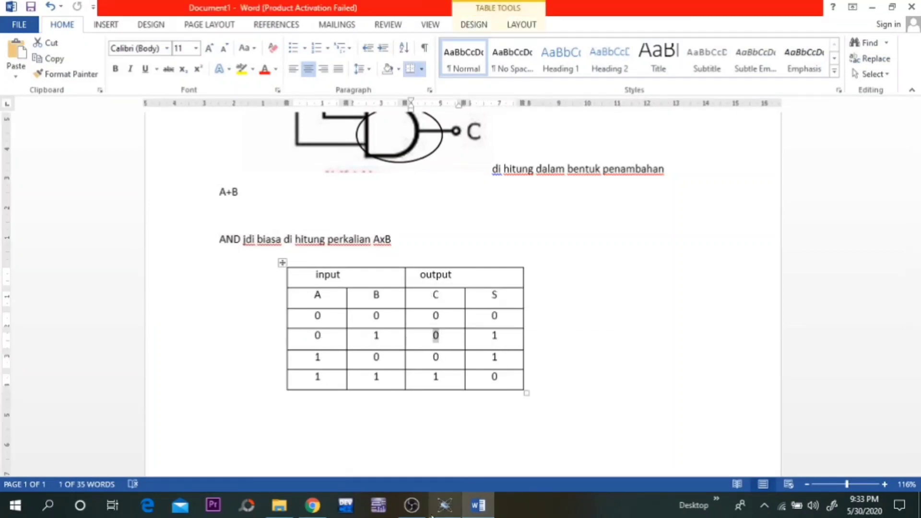
# - Switch to Proteus, set A to 1 while B stays at 1, and compare the outputs with the last row in Word
pyautogui.click(444, 506)
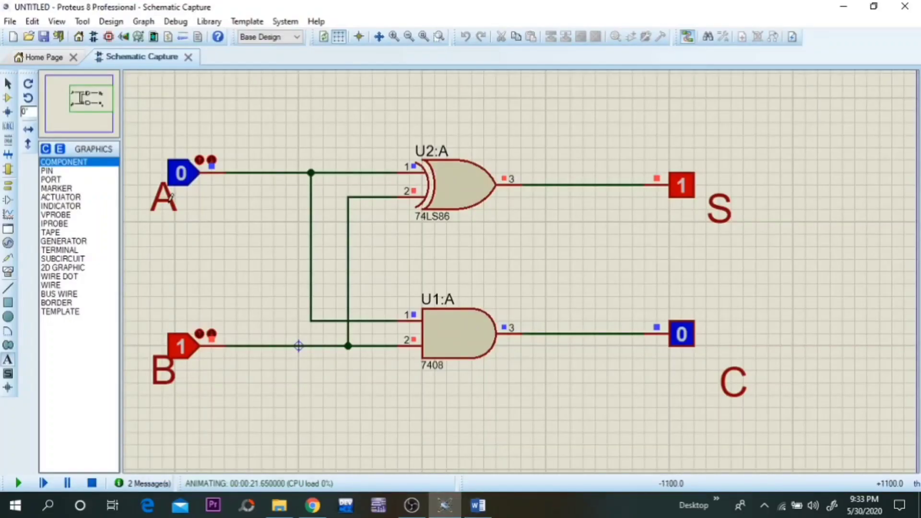
pyautogui.click(180, 173)
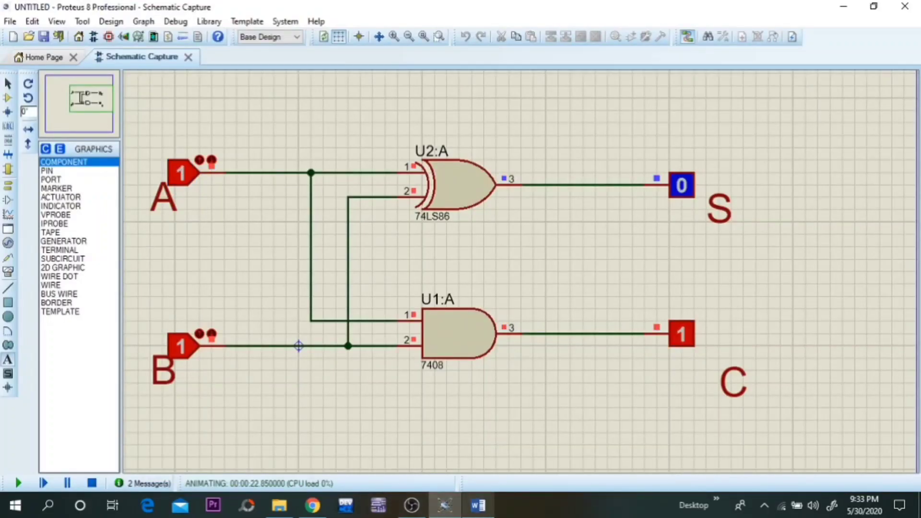
pyautogui.click(474, 499)
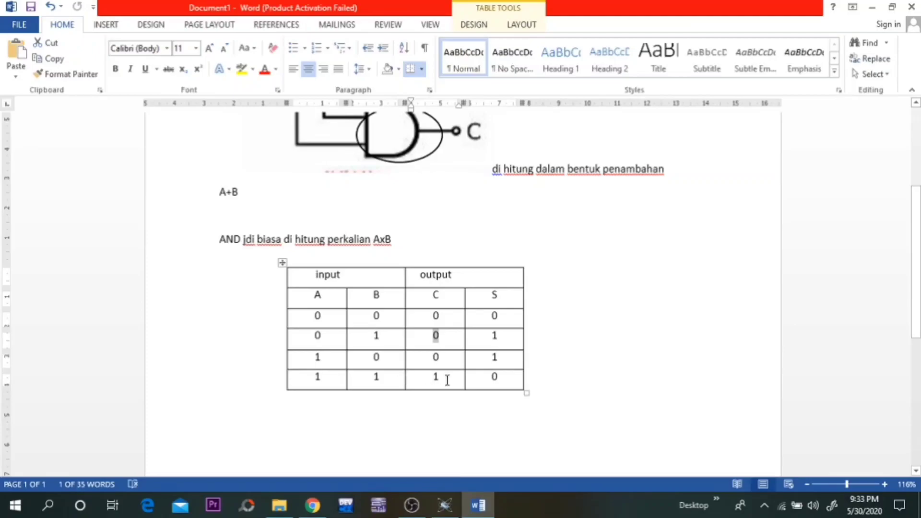
# - Look at the Proteus simulation again, then review the half-adder gate diagram and the truth table in Word
pyautogui.click(443, 503)
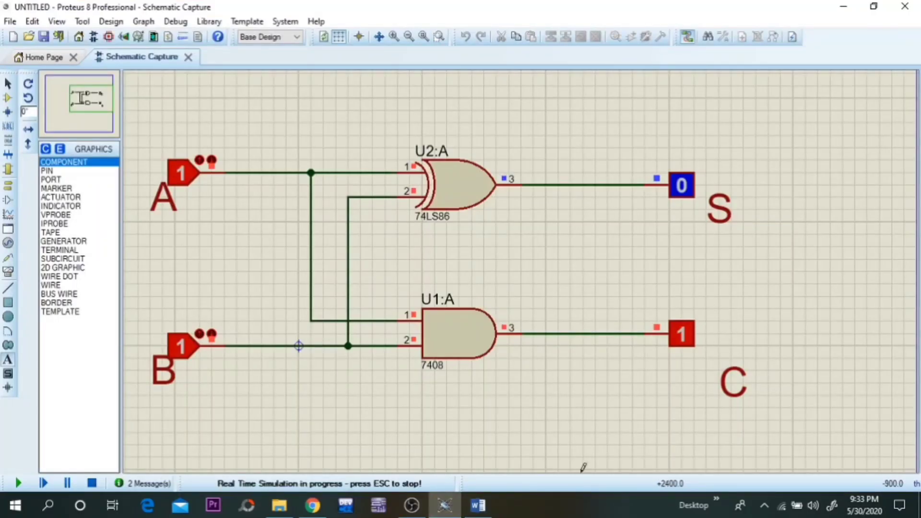
pyautogui.click(478, 504)
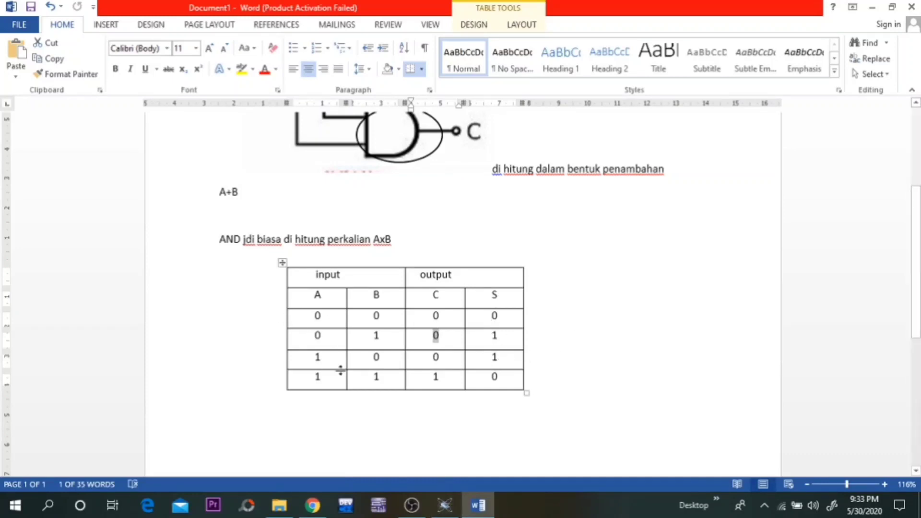
pyautogui.scroll(3, 344, 326)
pyautogui.scroll(2, 447, 338)
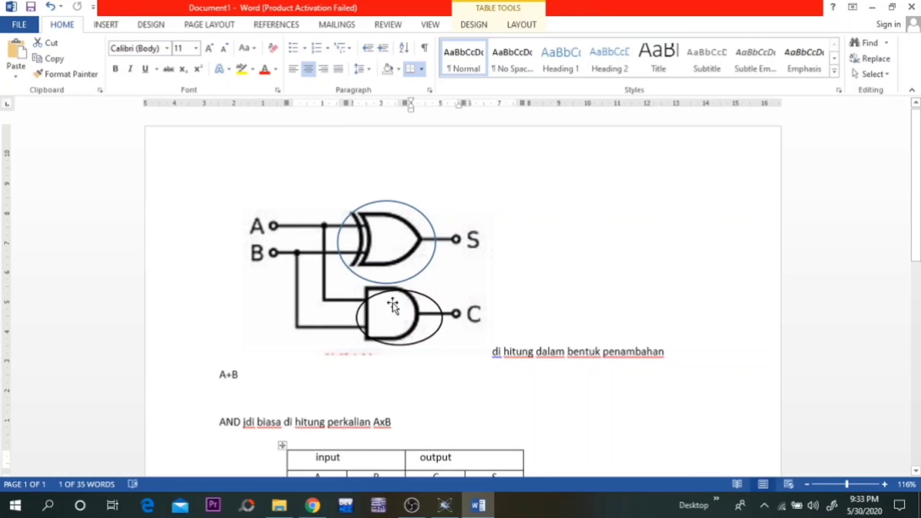
pyautogui.scroll(-4, 512, 257)
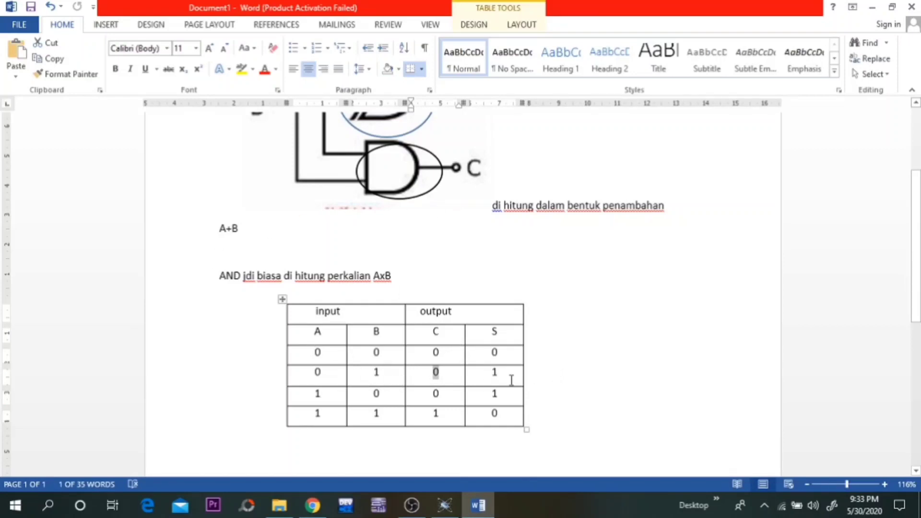
# - Return to Proteus, set both A and B to 0, and recheck the outputs against the all-zero input row in Word
pyautogui.click(444, 505)
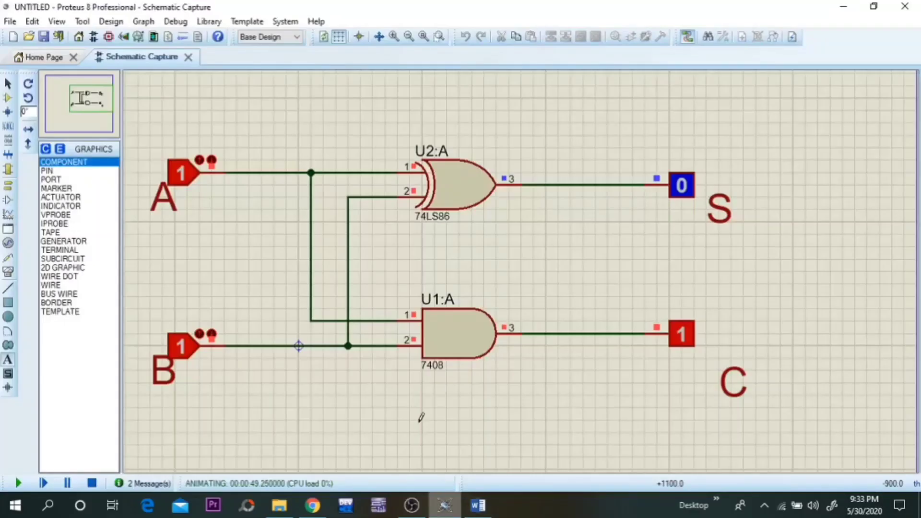
pyautogui.click(214, 167)
pyautogui.click(186, 349)
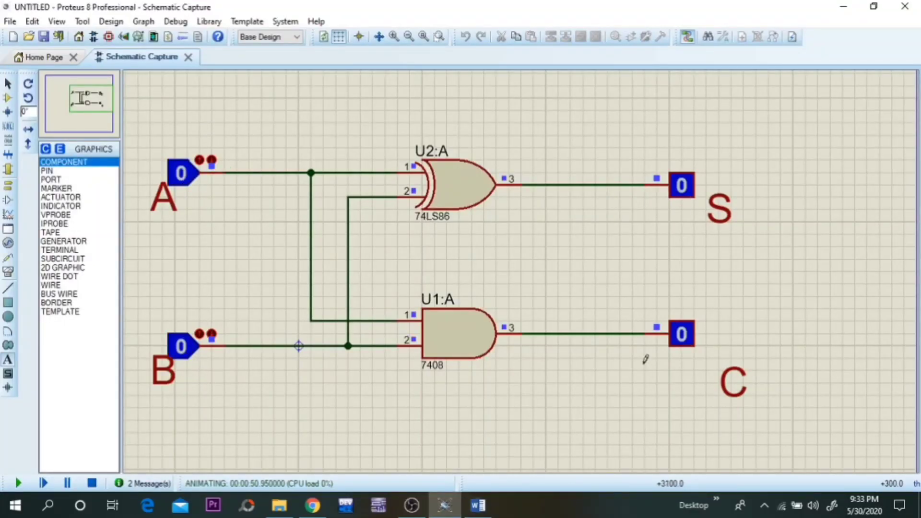
pyautogui.click(478, 505)
pyautogui.click(411, 505)
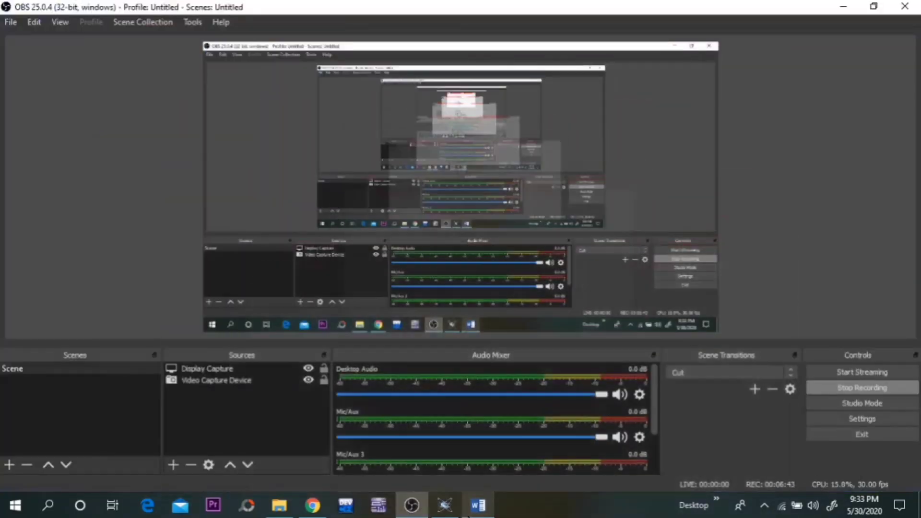
pyautogui.click(475, 507)
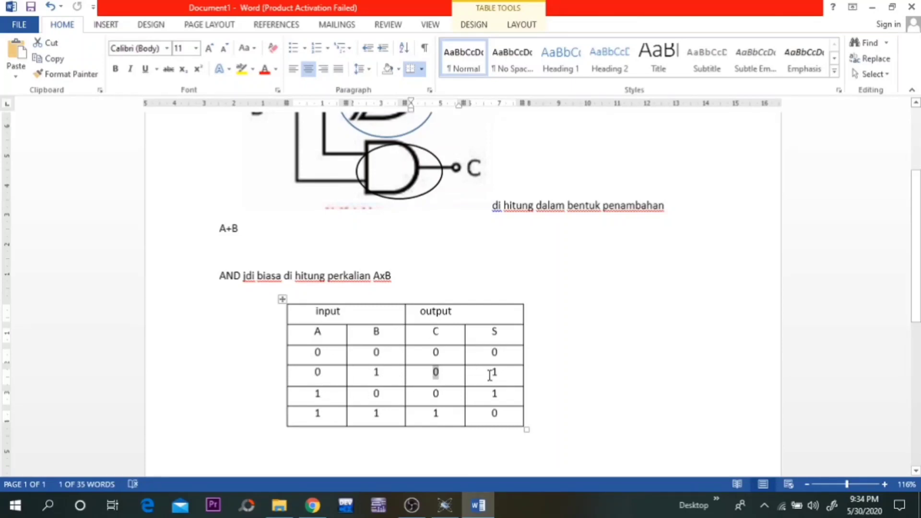
# - In Proteus, set only input B to 1 and recheck S and C against the table's second data row in Word
pyautogui.click(440, 506)
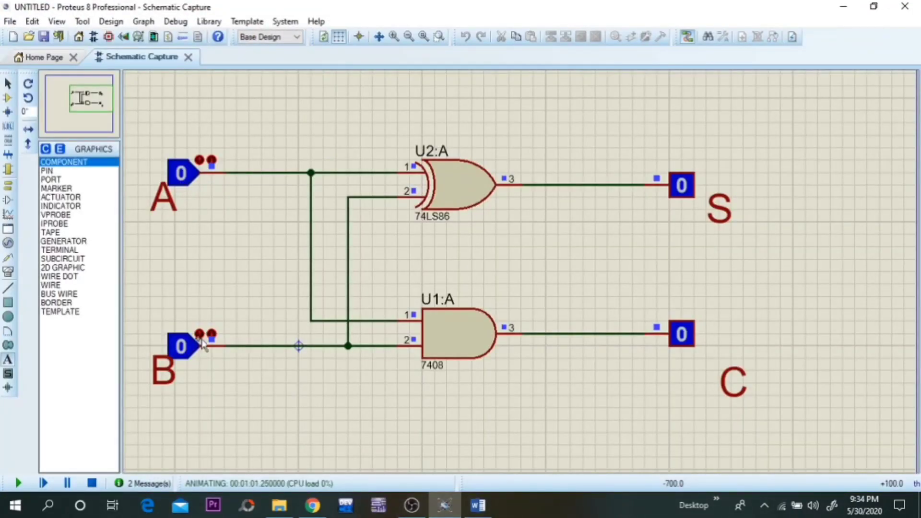
pyautogui.click(181, 346)
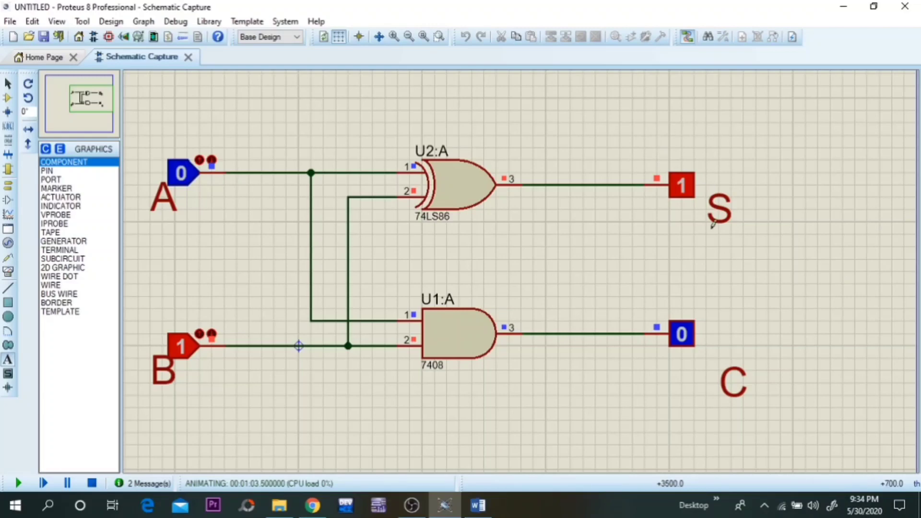
pyautogui.click(477, 505)
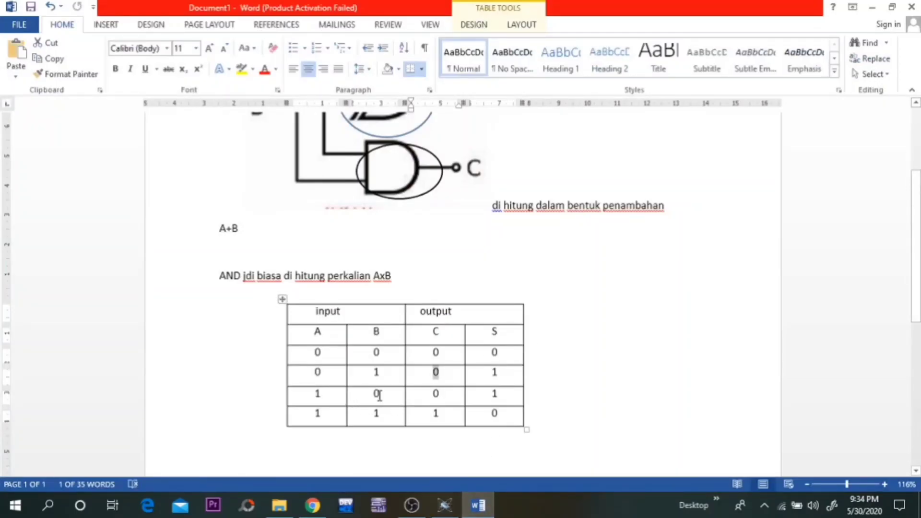
# - In Proteus, set B to 0 and A to 1, then recheck the outputs against the table's third data row in Word
pyautogui.click(445, 505)
pyautogui.click(183, 347)
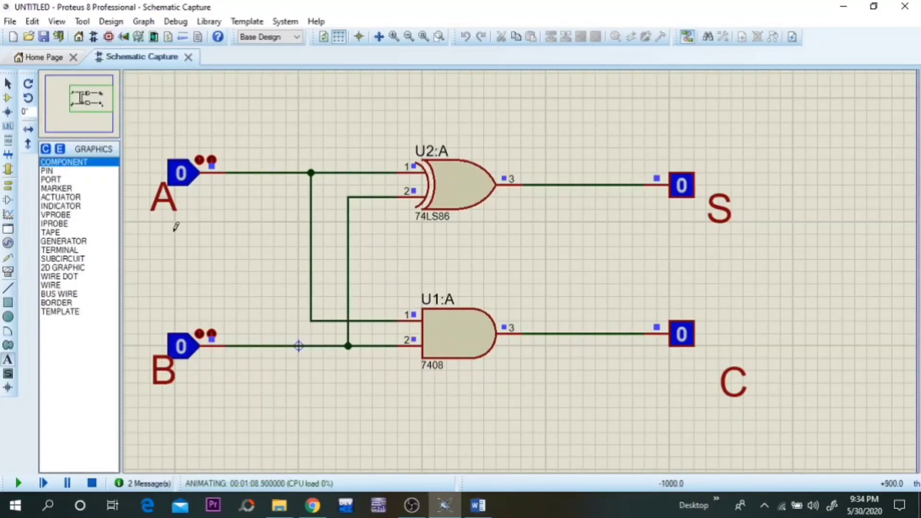
pyautogui.click(181, 178)
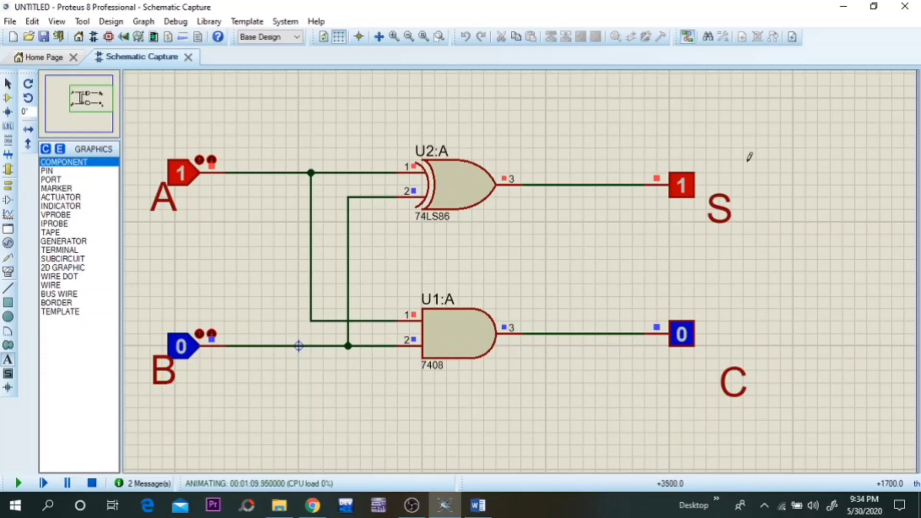
pyautogui.click(478, 505)
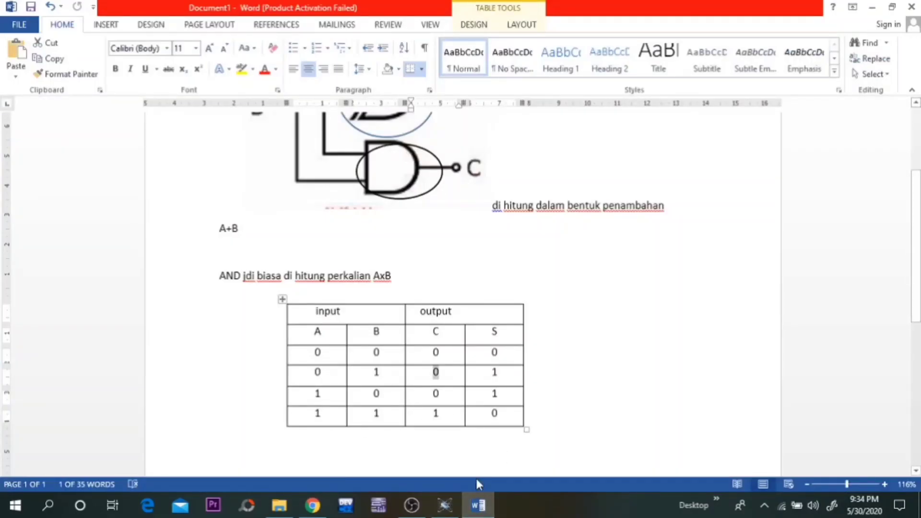
# - In Proteus, set B to 1 with A at 1, recheck the last table row in Word, and return to a wider schematic view
pyautogui.click(444, 504)
pyautogui.click(184, 353)
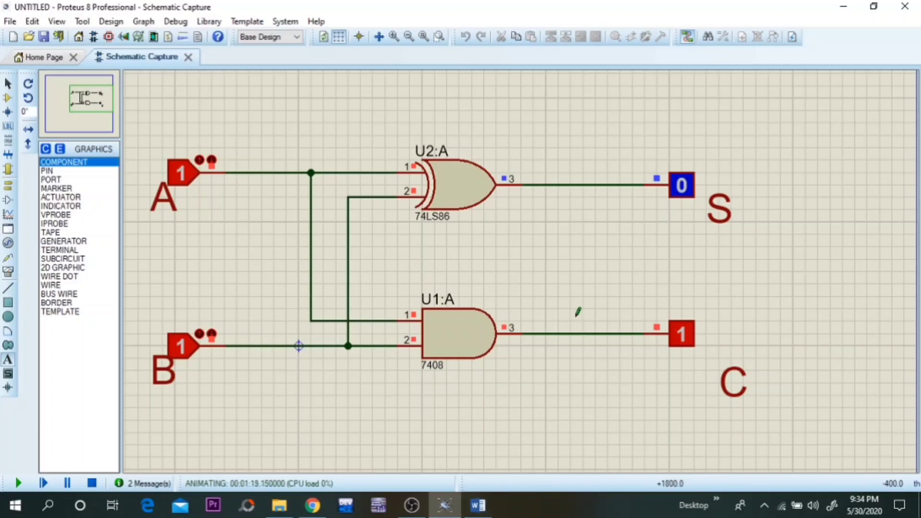
pyautogui.hotkey('alt', 'Tab')
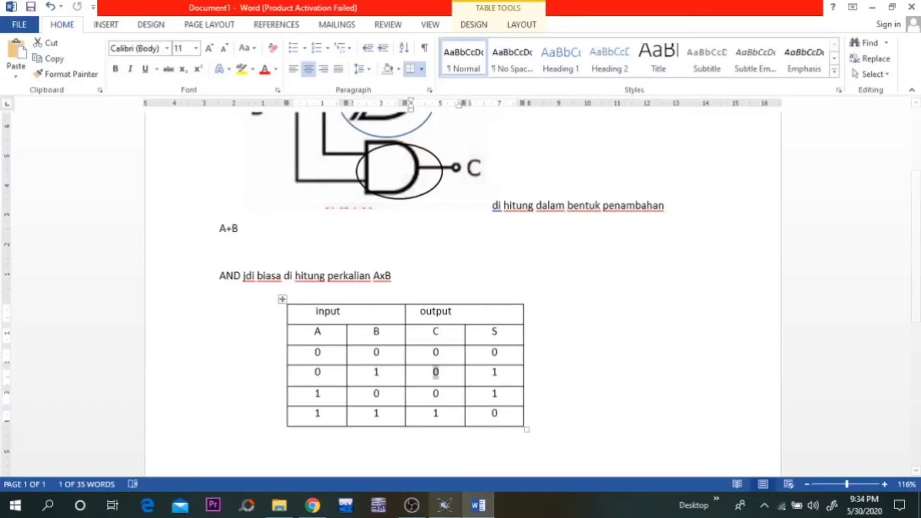
pyautogui.click(444, 505)
pyautogui.press('F7')
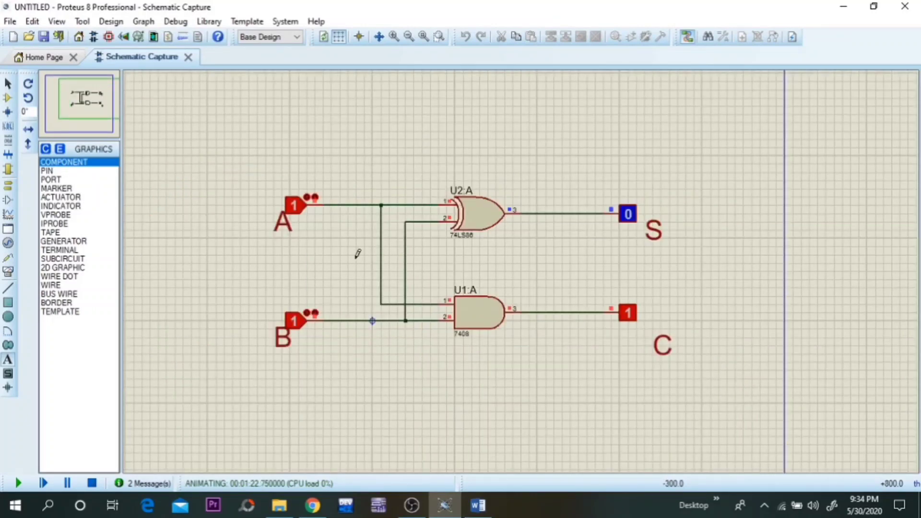